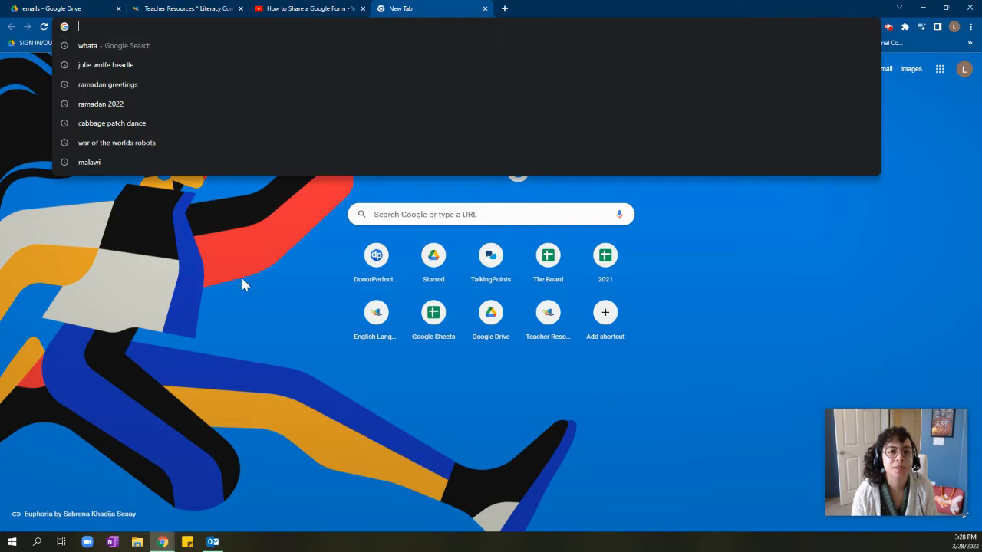
- Open the Google Forms home page at forms.google.com
click(242, 284)
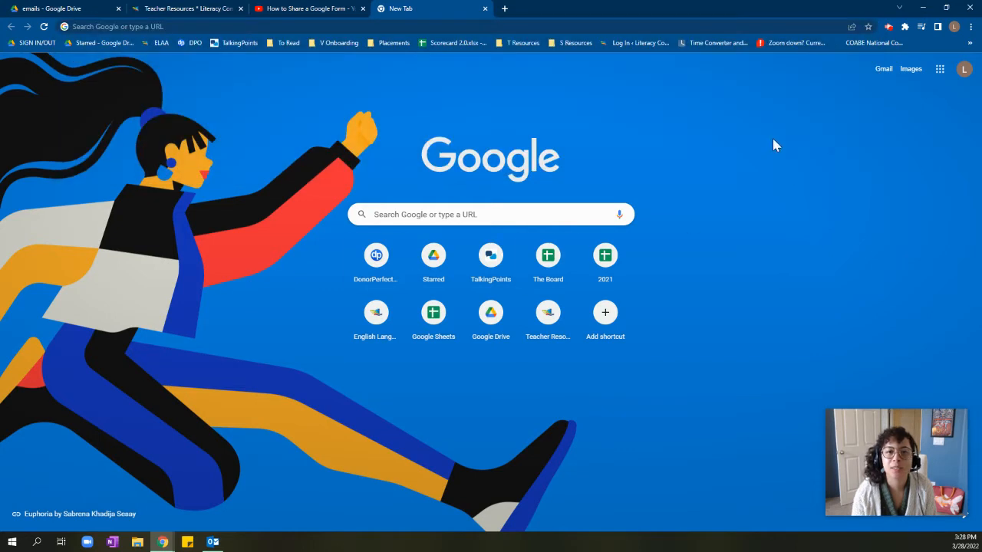
click(225, 26)
text(forms.)
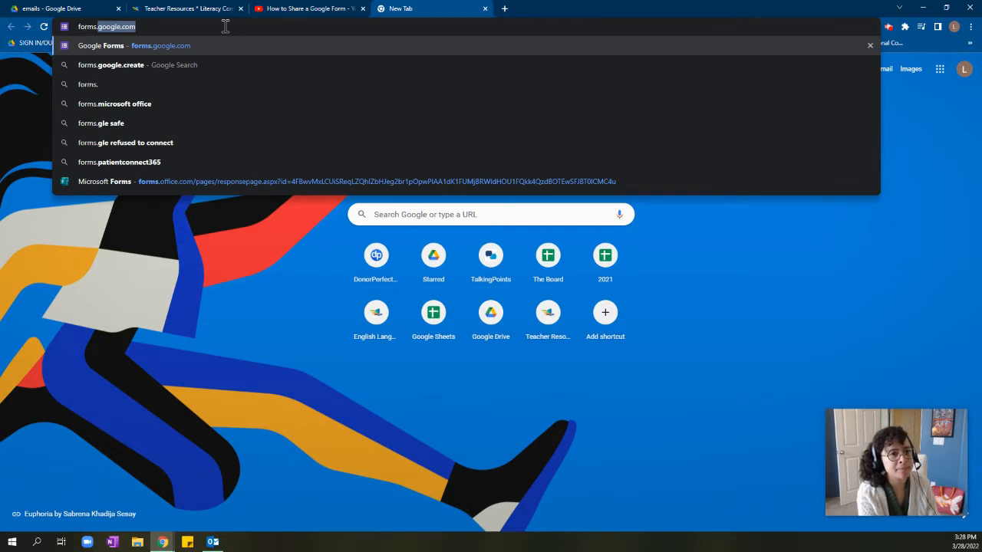
key(Return)
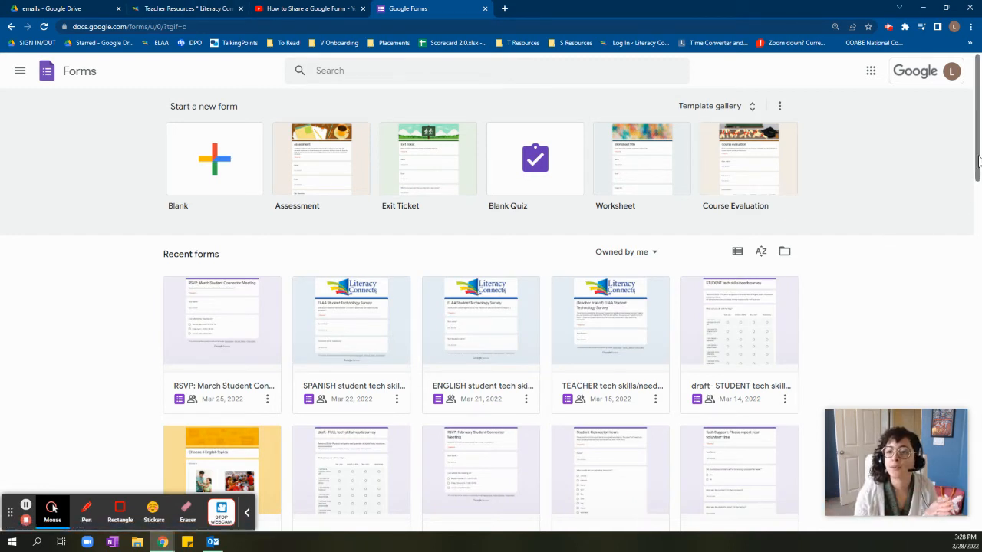
- Create a new blank form
drag(977, 152, 980, 126)
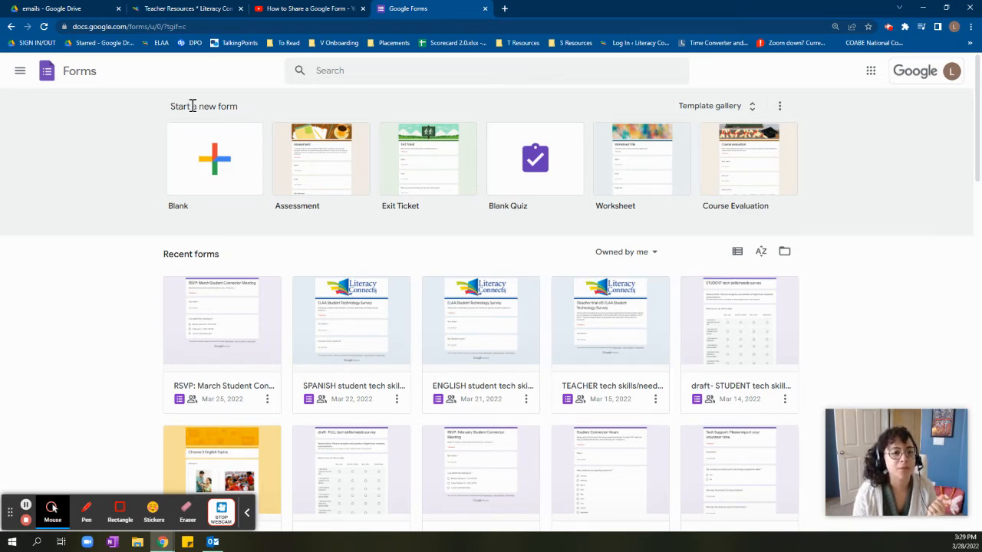
click(212, 175)
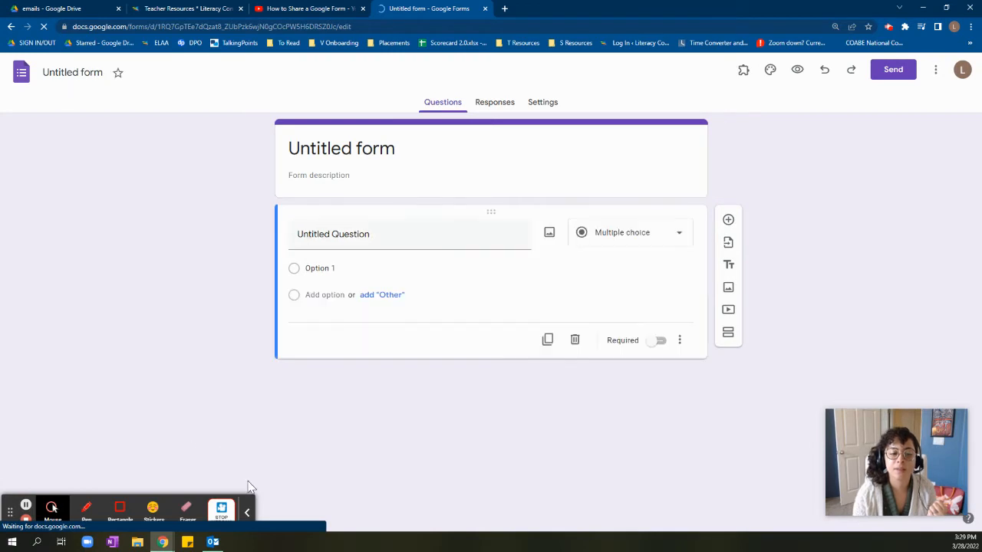
click(245, 516)
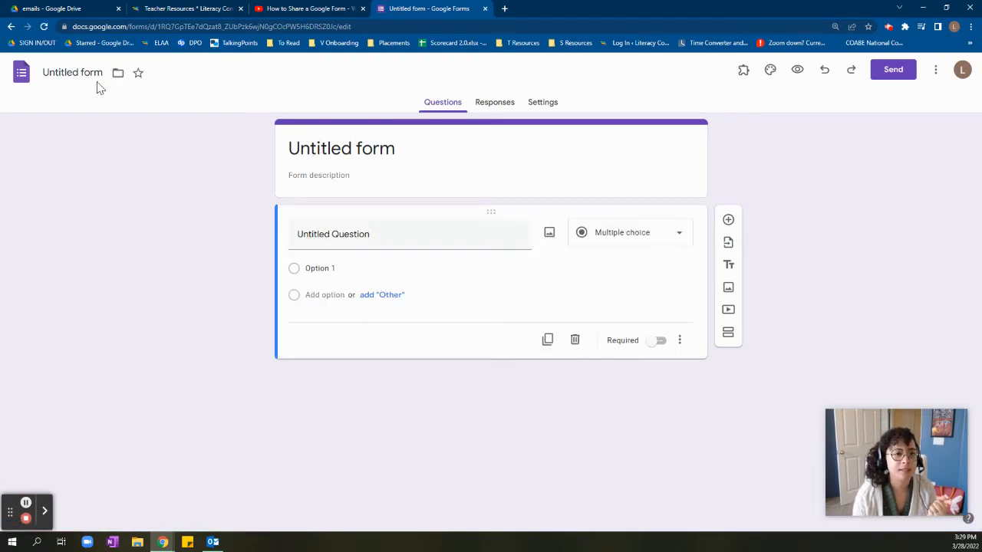
- Title the form "English Class Topic Voting" and apply the same title as the document's file name
click(356, 148)
triple_click(428, 149)
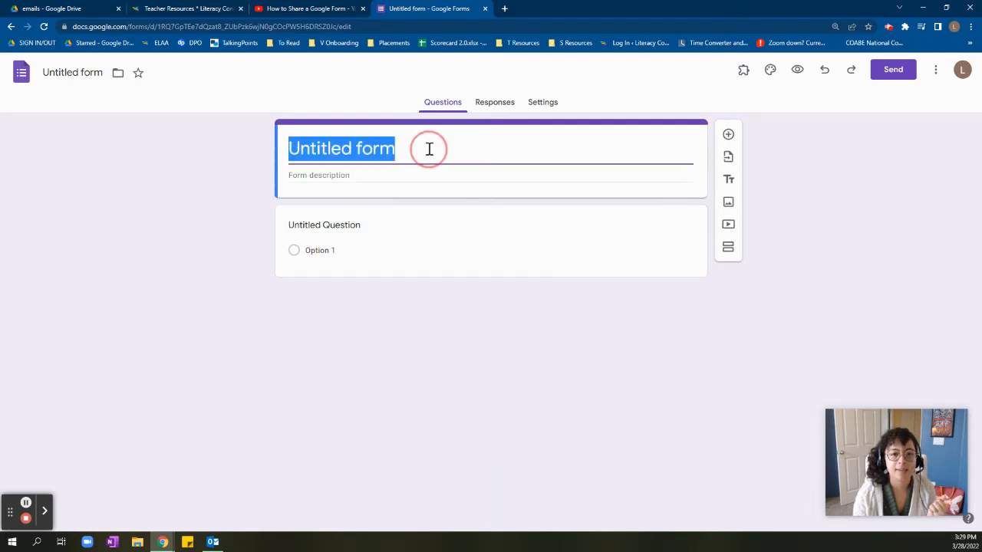
text(T)
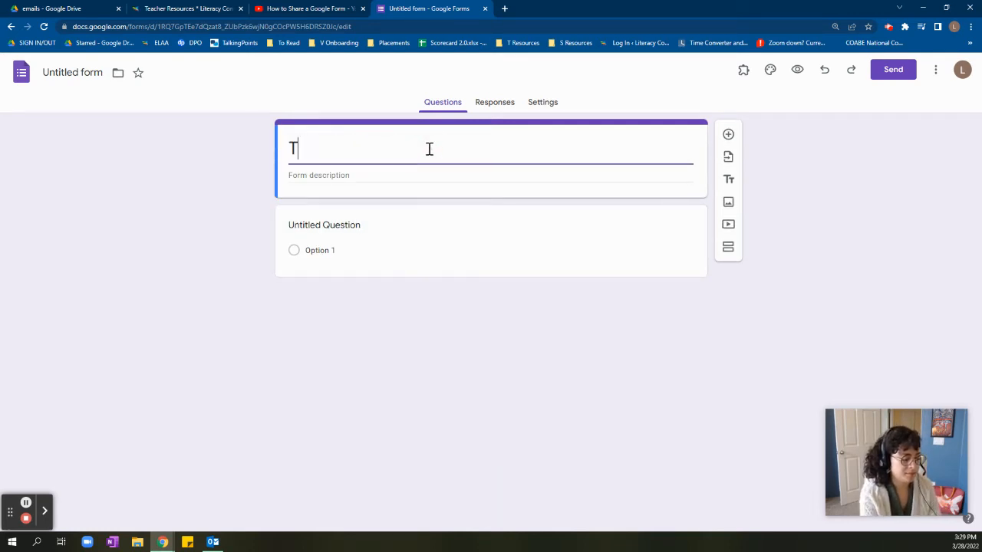
text(opic V)
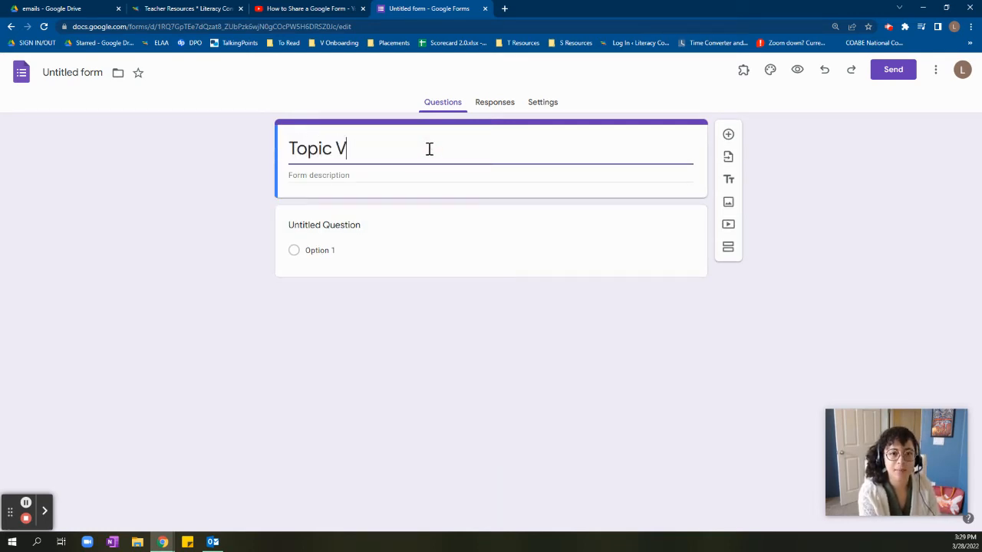
text(oting)
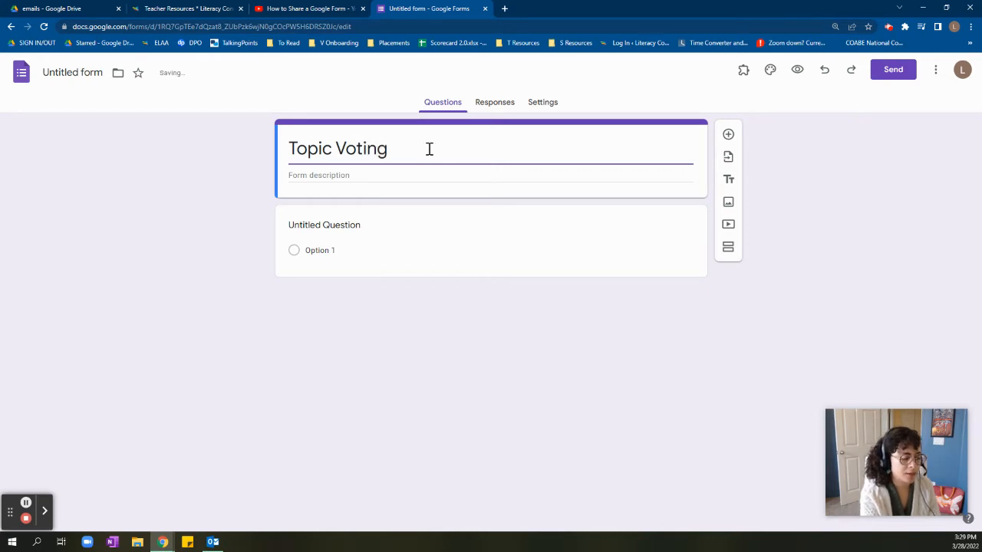
text(English Cla)
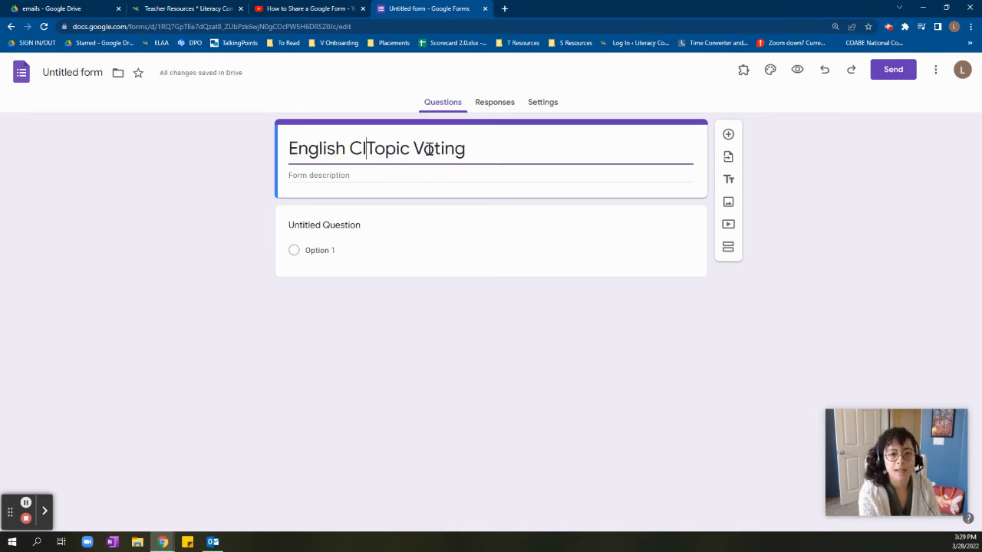
text(ss)
click(151, 225)
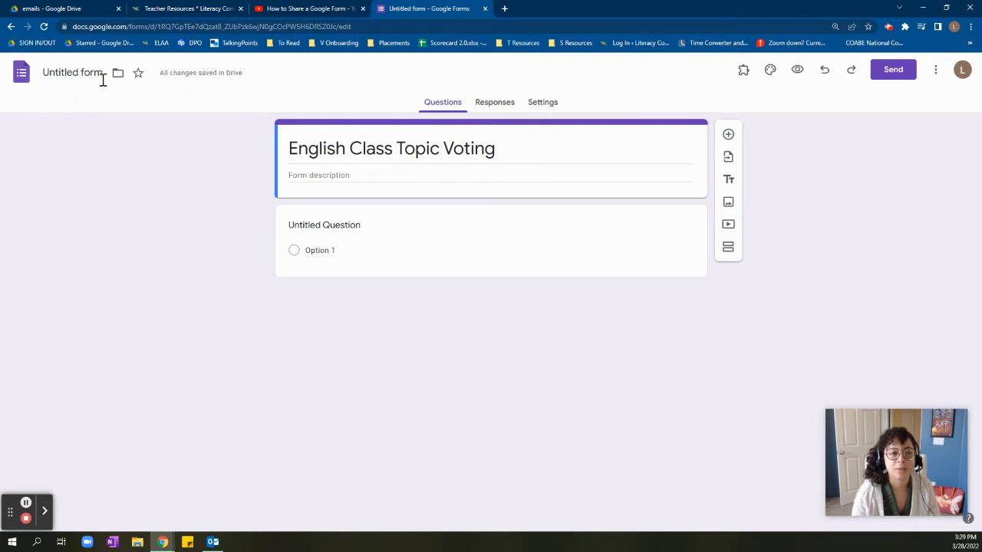
click(67, 76)
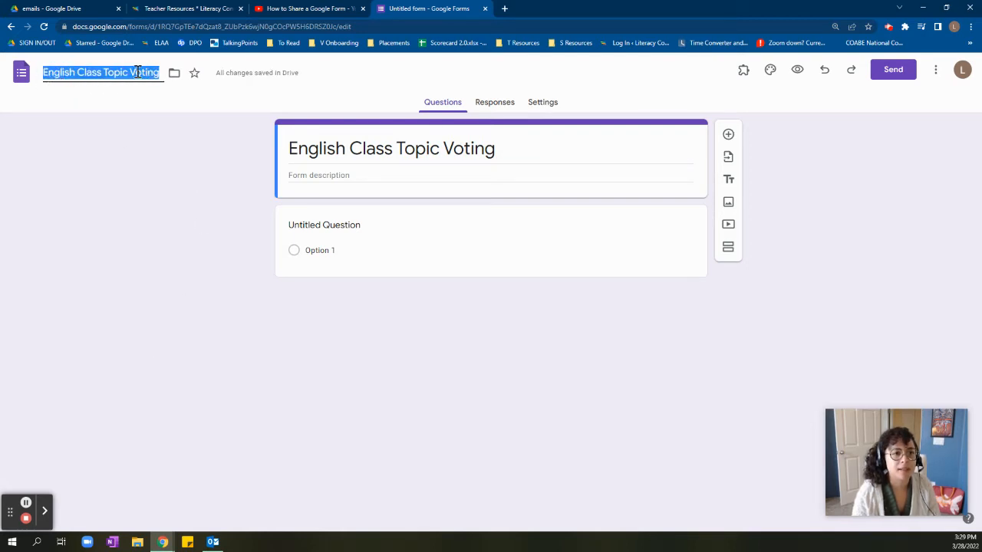
click(188, 210)
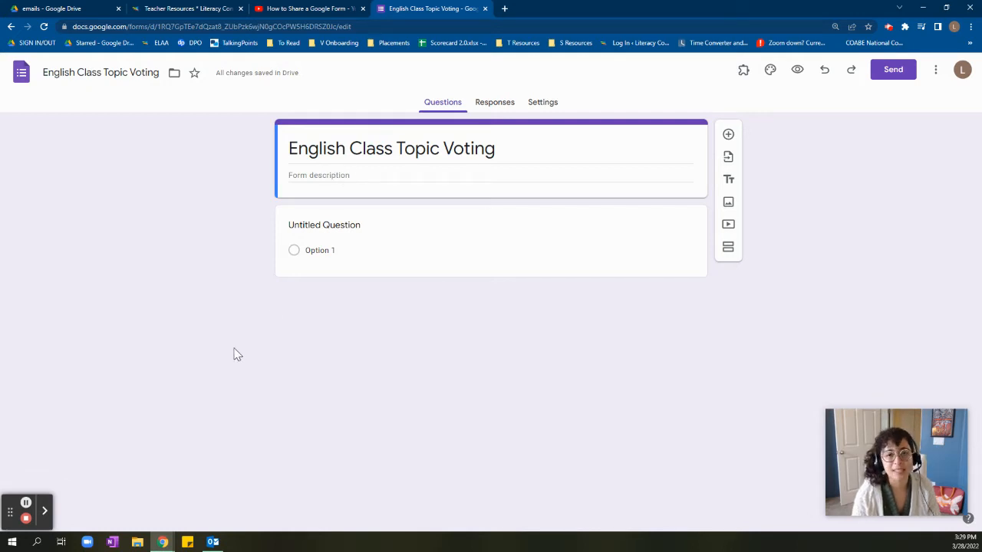
- Add the form description "Please choose THREE topics. :)"
click(316, 174)
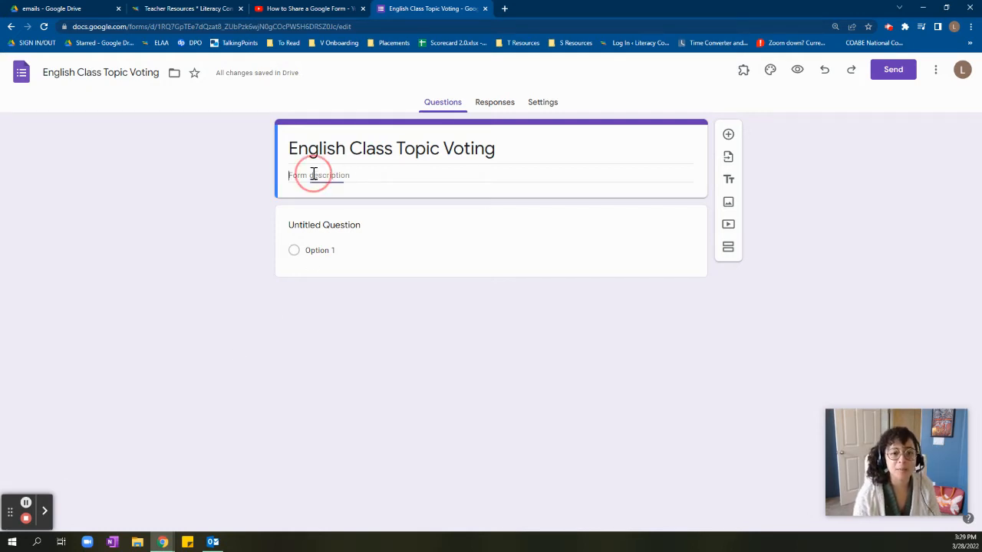
text(Please choose THREE topics. :))
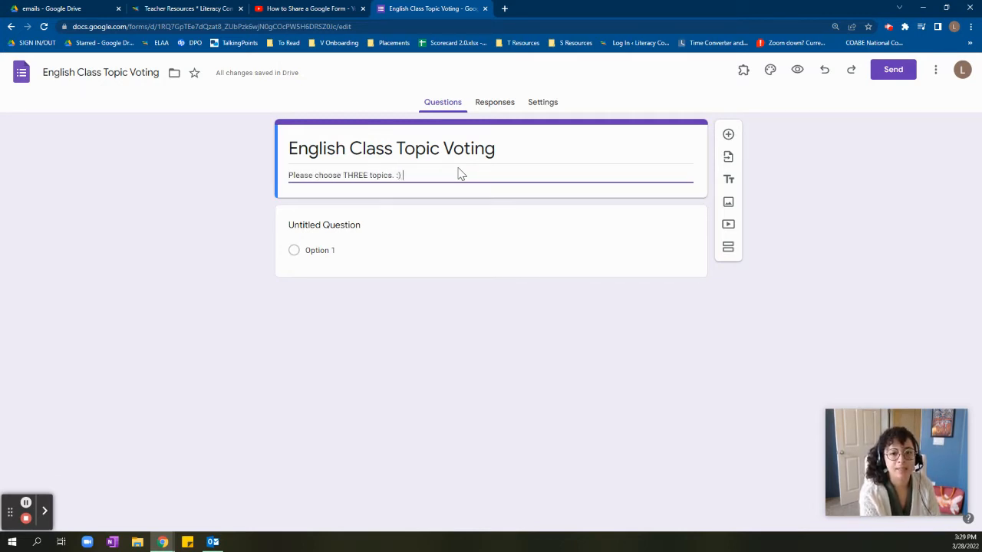
click(241, 254)
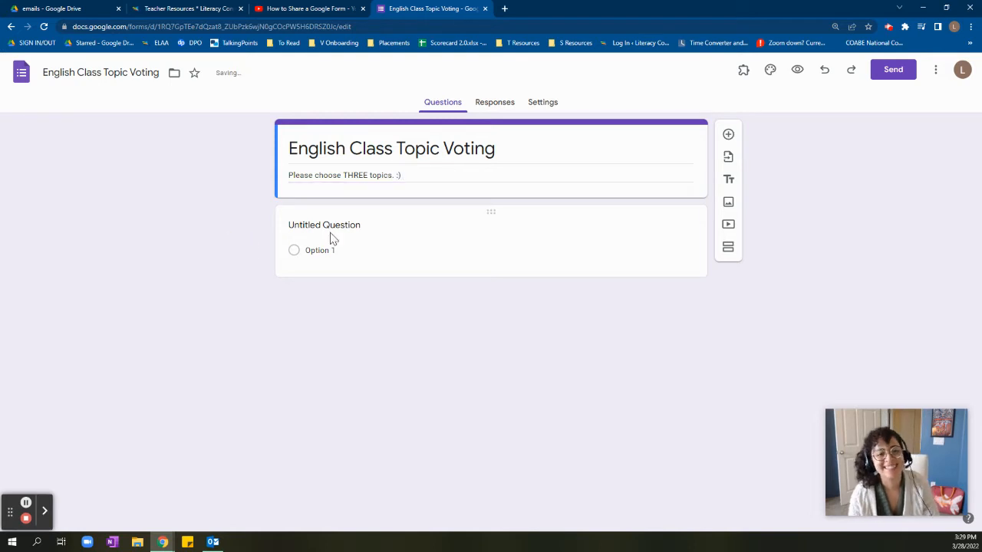
- Change the untitled question's type to Checkboxes
click(326, 227)
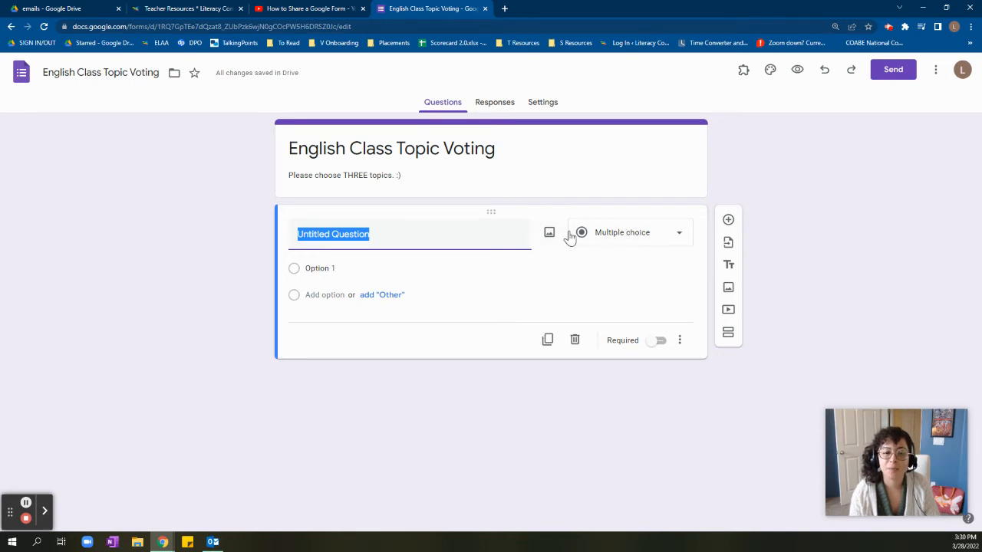
click(220, 258)
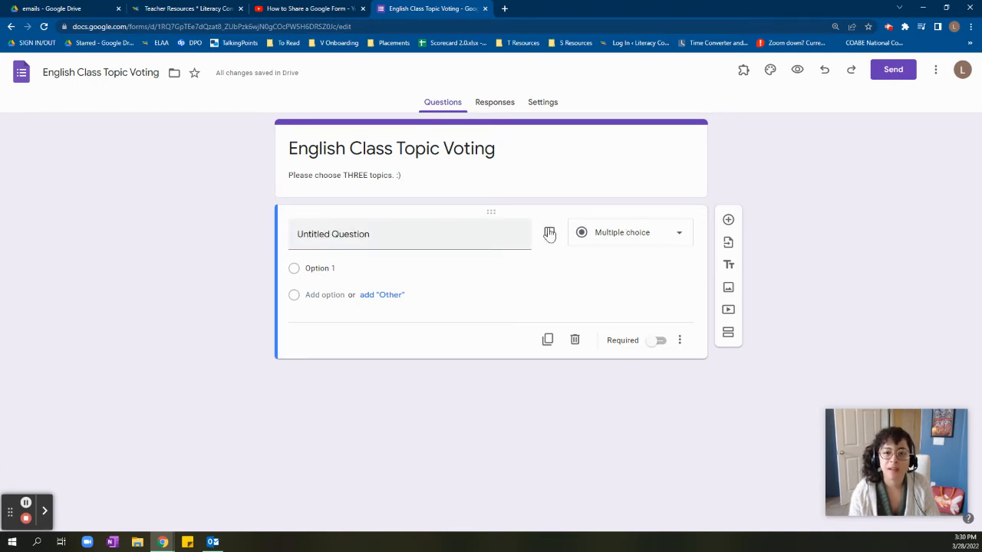
click(619, 231)
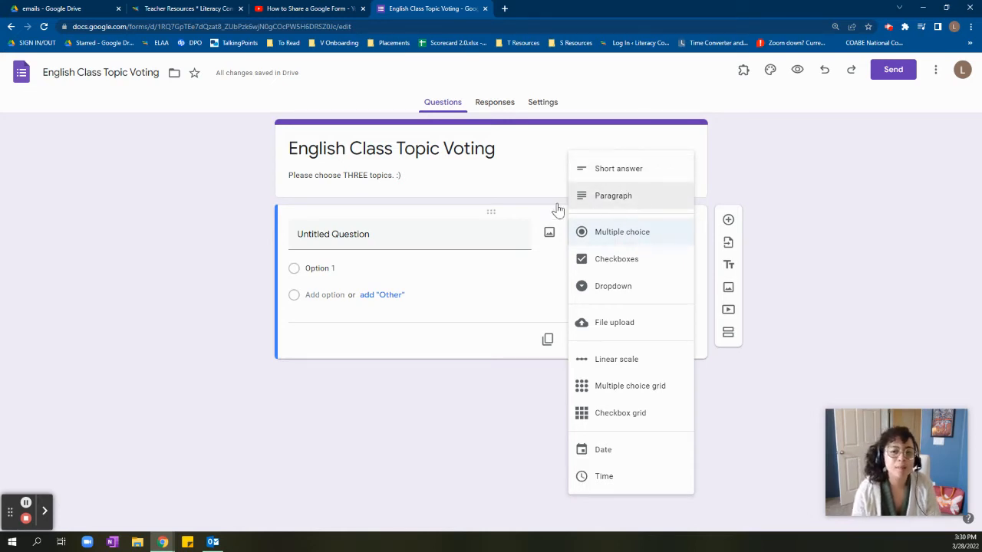
click(628, 265)
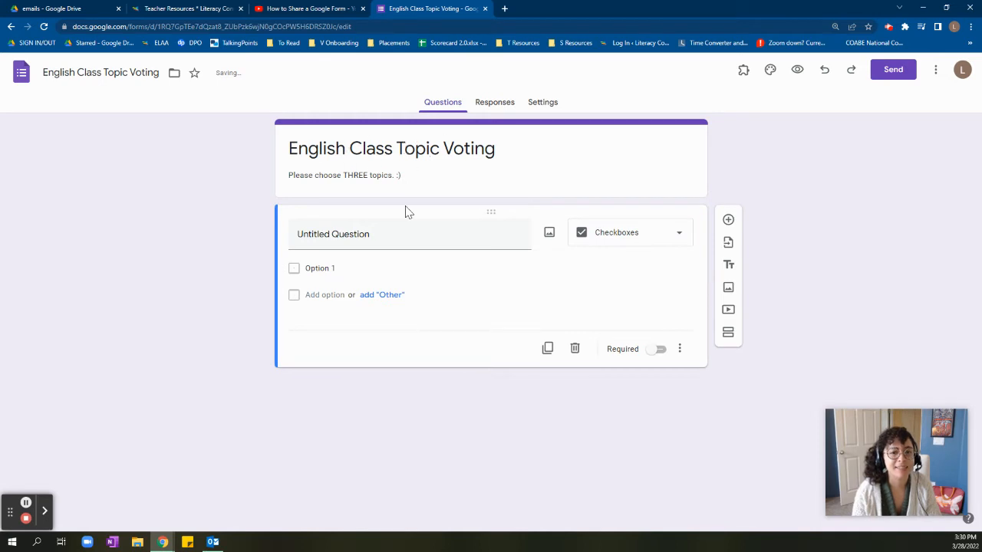
- Replace the checkbox question's placeholder text with "What do you want to learn in English class?"
click(330, 236)
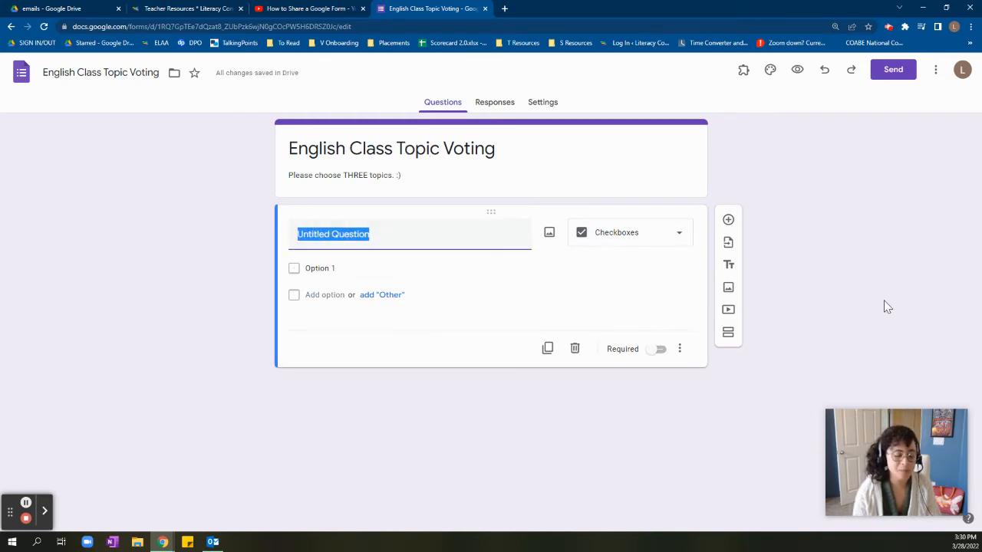
key(BackSpace)
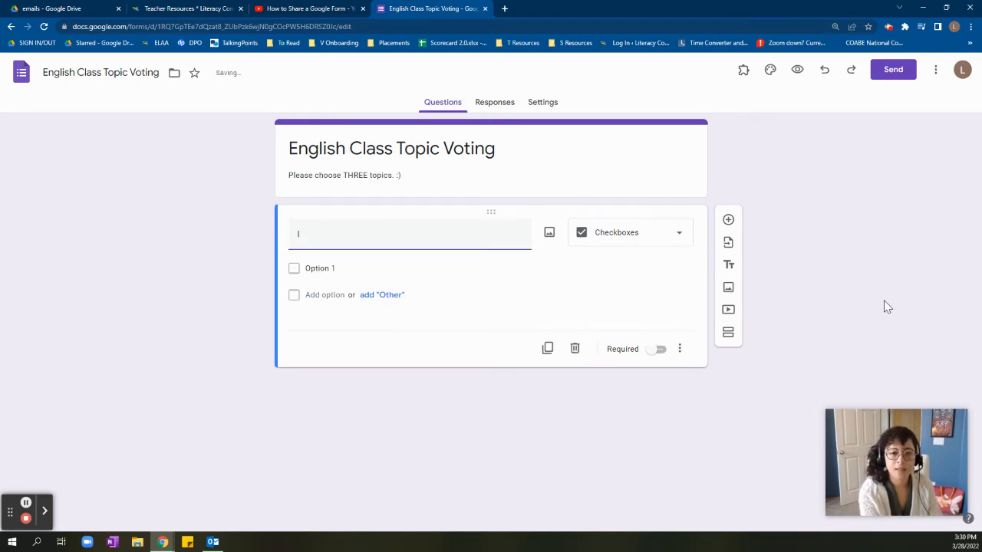
text(I want)
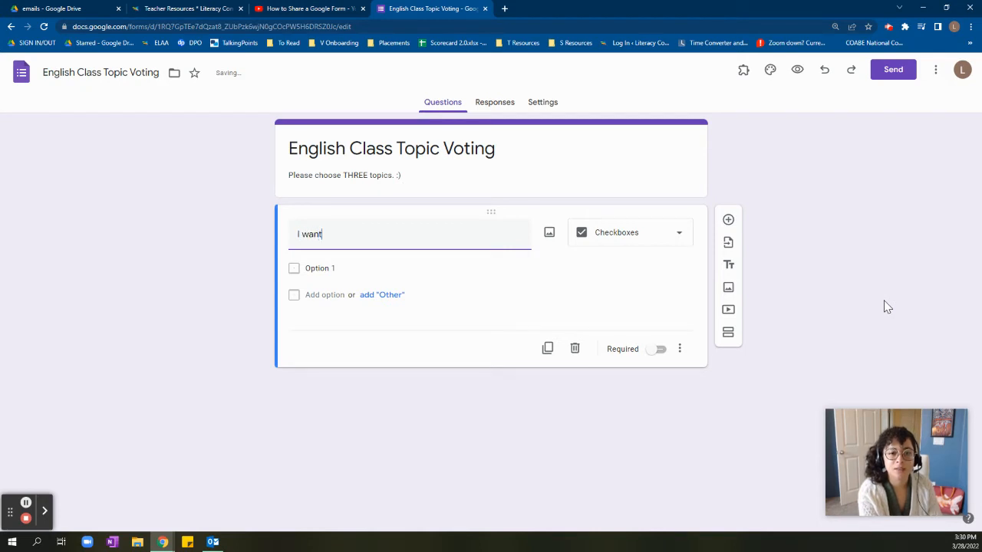
key(BackSpace)
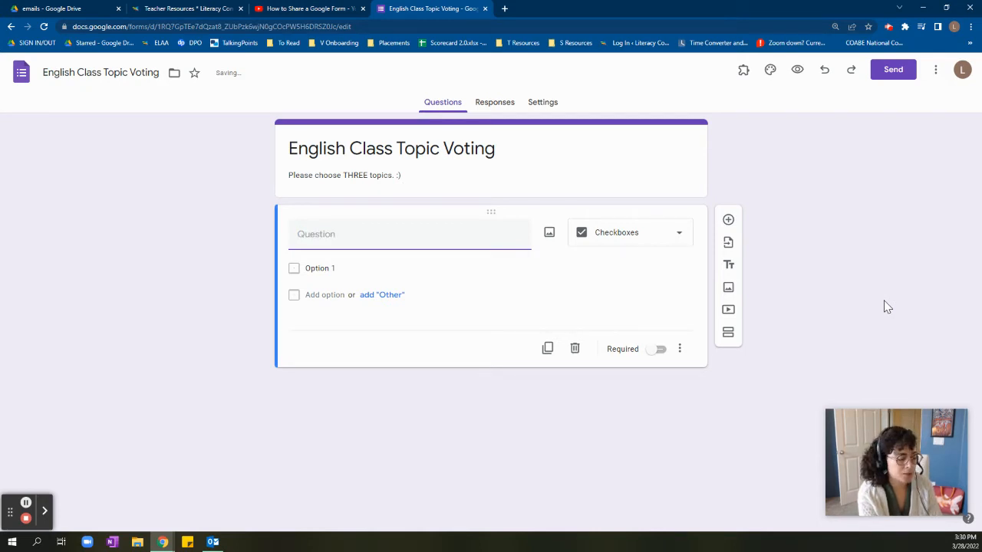
text(What do you wan)
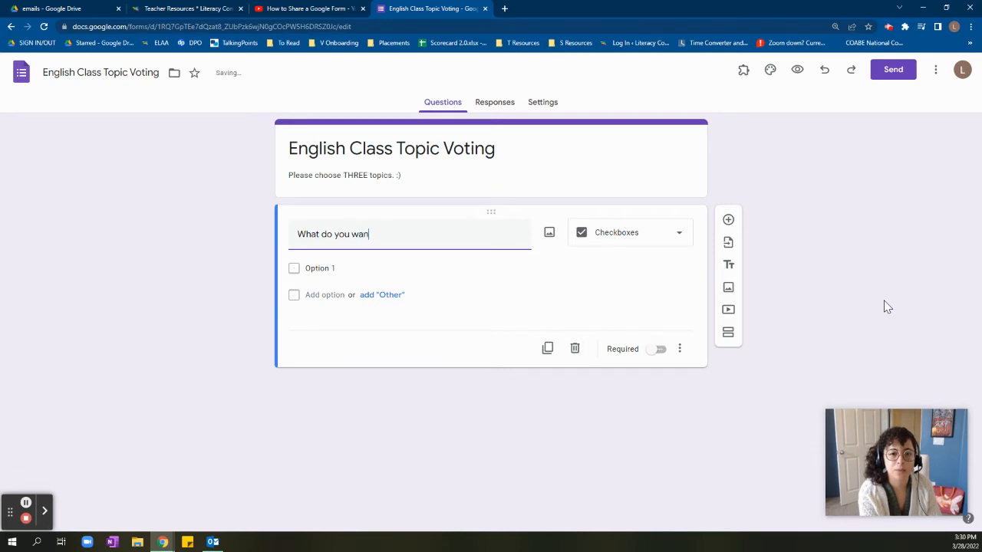
text(t to learn in English class?)
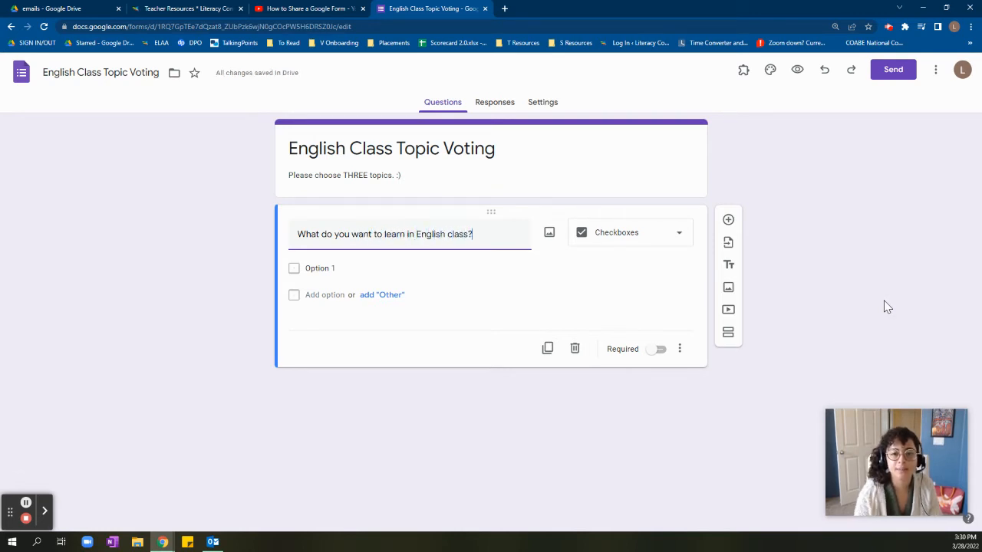
- Set the question's first answer option to "Talking to my doctor"
click(322, 269)
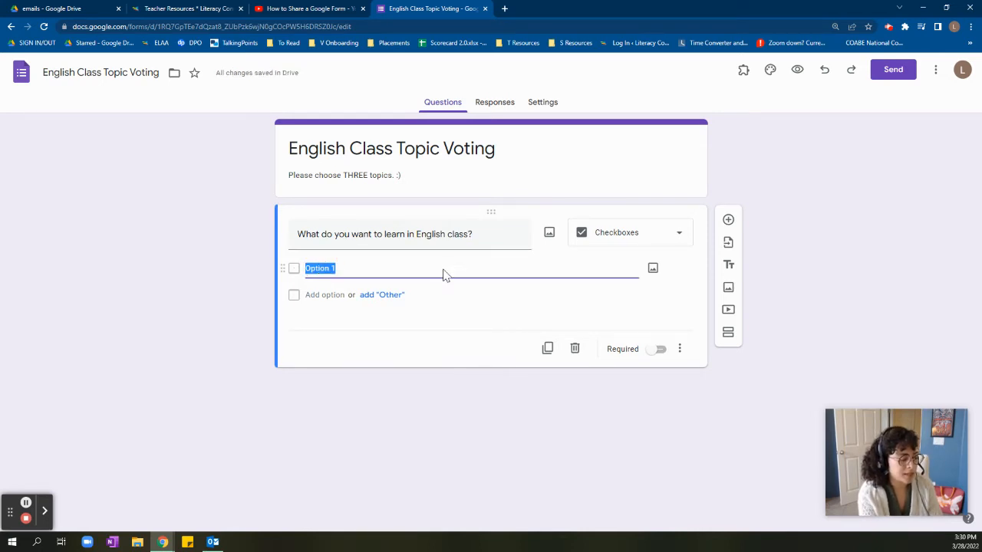
text(Talking to my doctor)
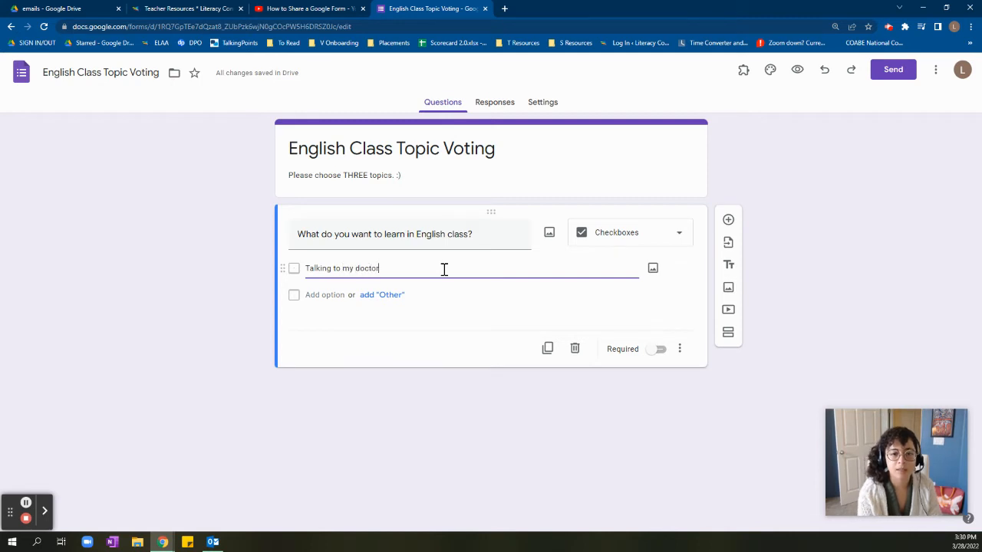
key(Tab)
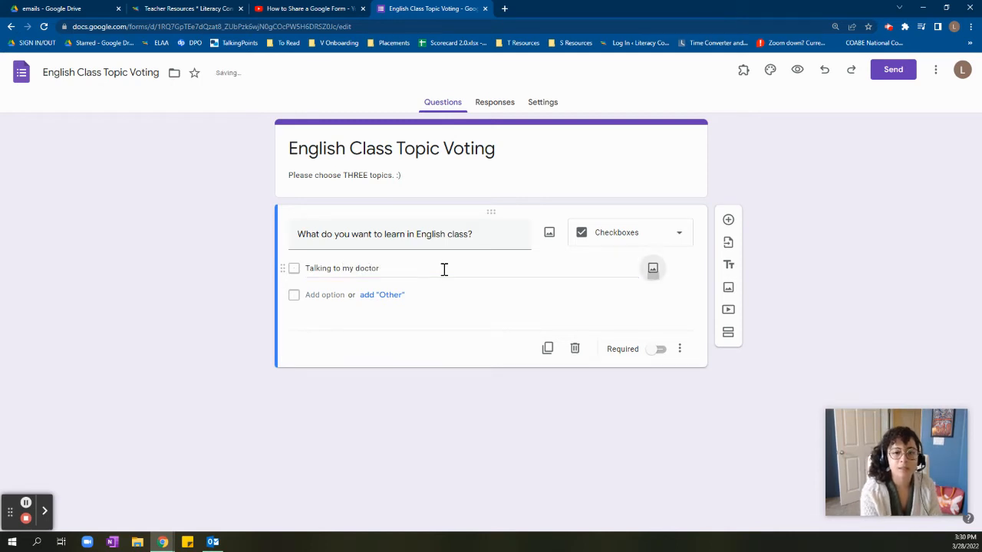
key(shift+Tab)
click(443, 269)
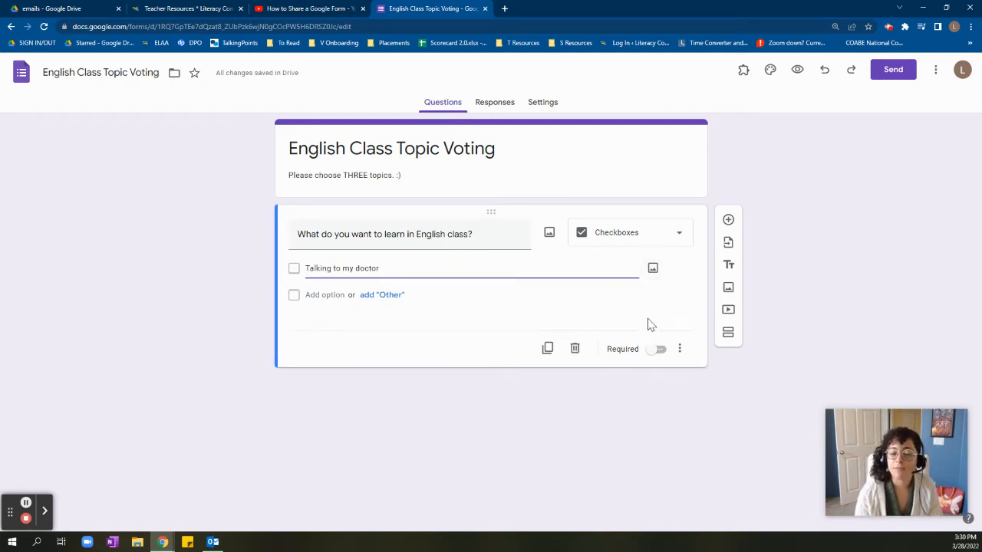
- Start adding an image to the "Talking to my doctor" option and search Google Images for "doctor stock photo"
click(652, 271)
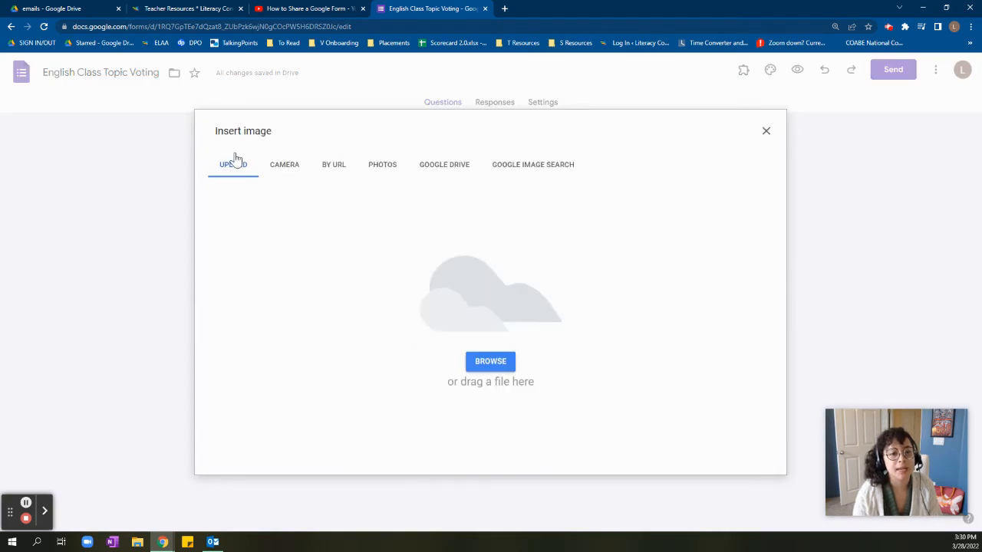
click(542, 168)
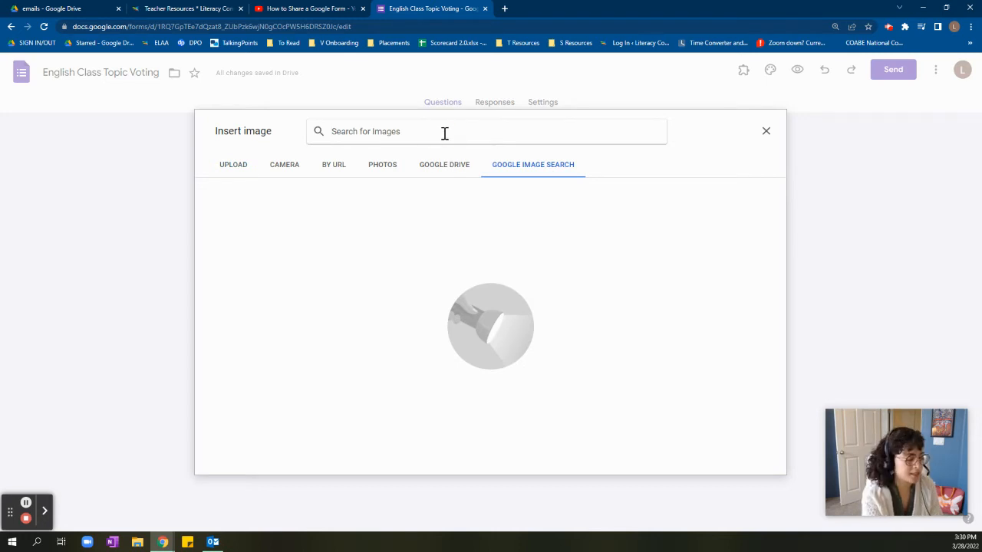
text(doctor)
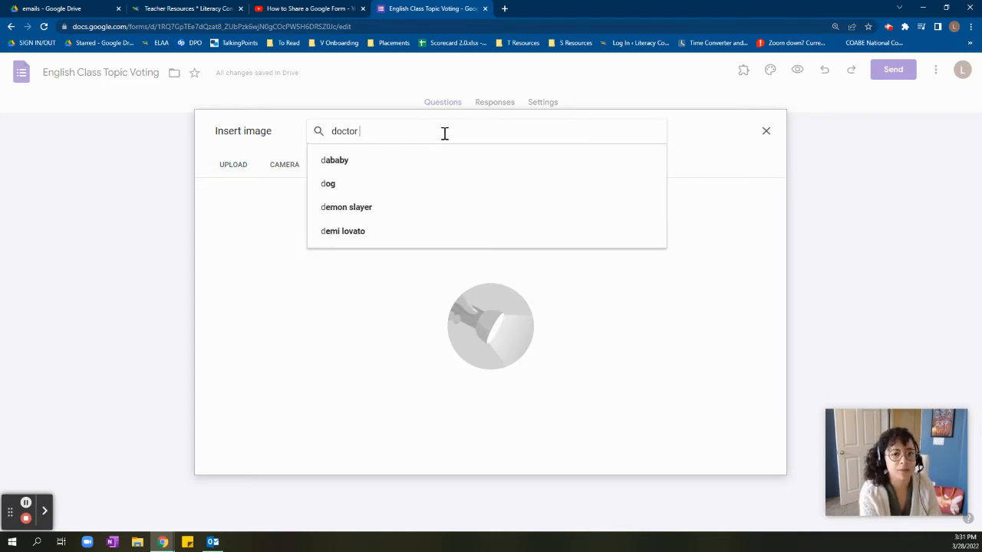
text( stock photo)
key(Return)
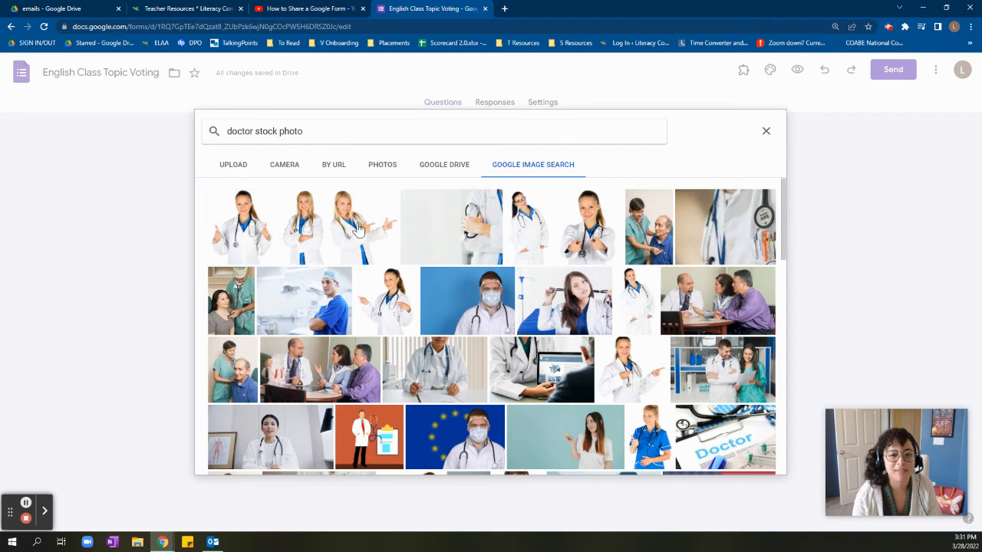
- Insert the photo of the blonde doctor pointing sideways into the "Talking to my doctor" option
click(359, 230)
click(756, 465)
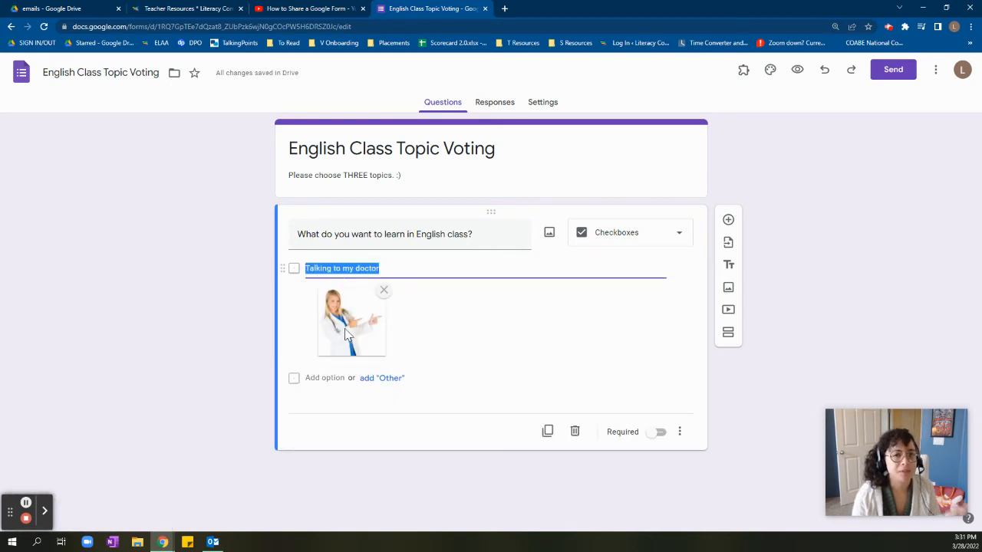
- Add a second answer option reading "Talking to my chilld's teacher" to the checkbox question
click(317, 380)
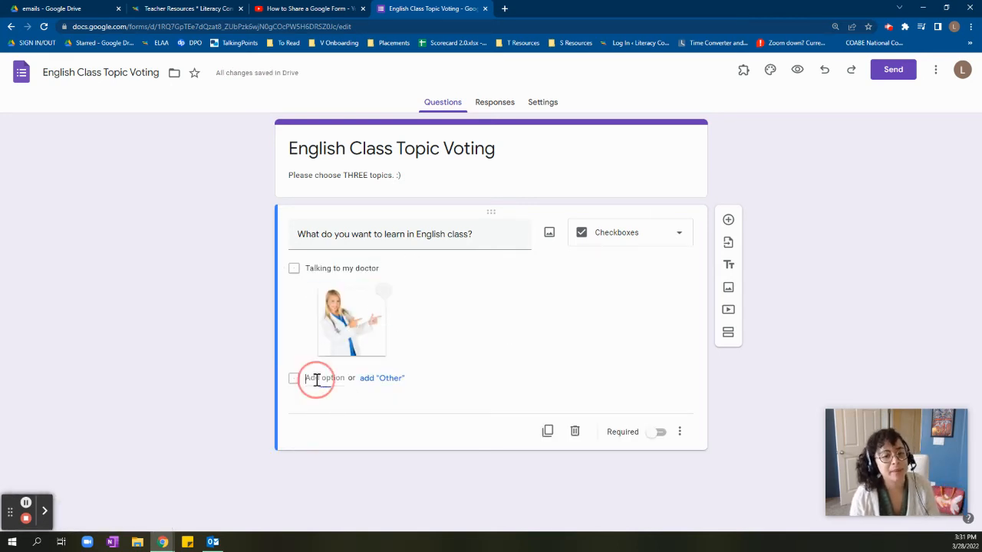
text(Talking to my chil)
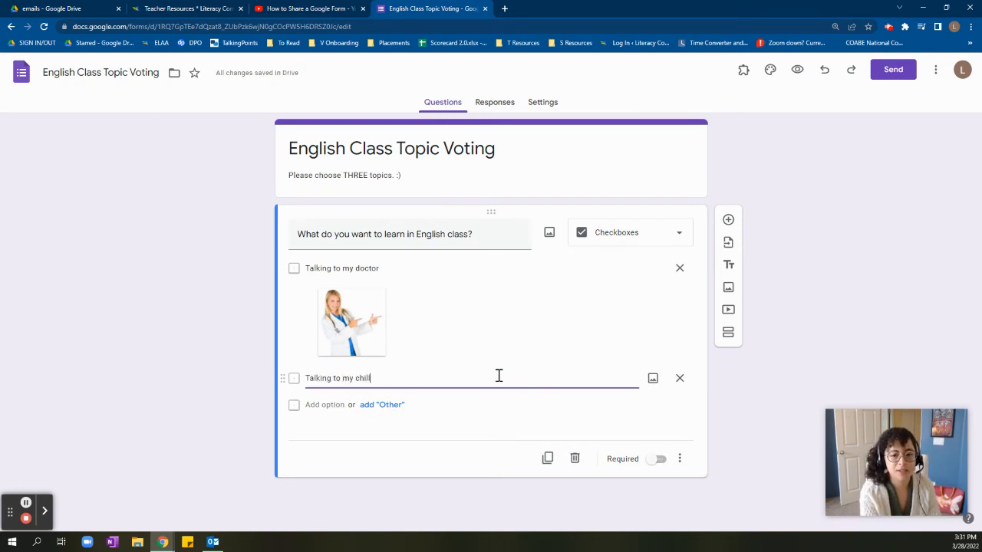
text(ld's Teache)
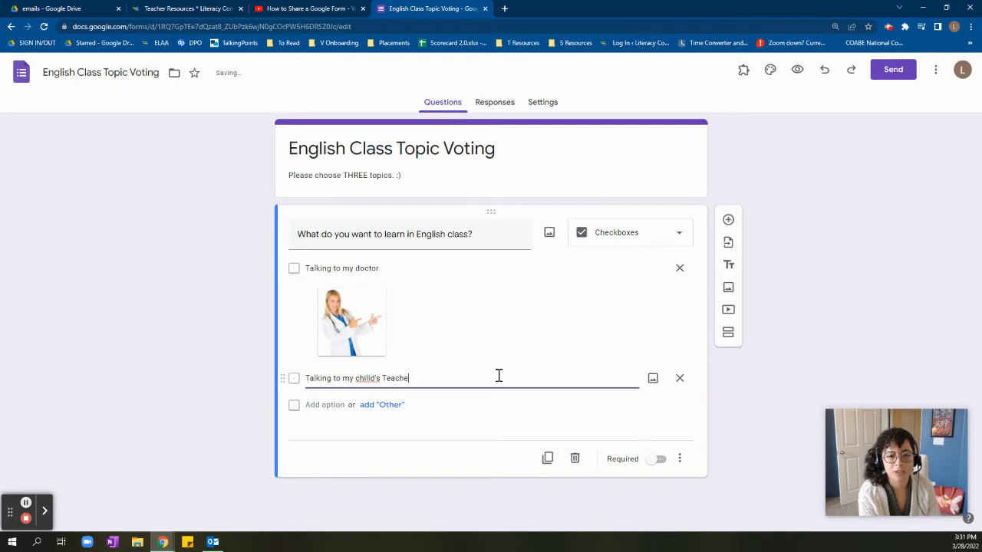
key(BackSpace)
key(BackSpace)
key(BackSpace)
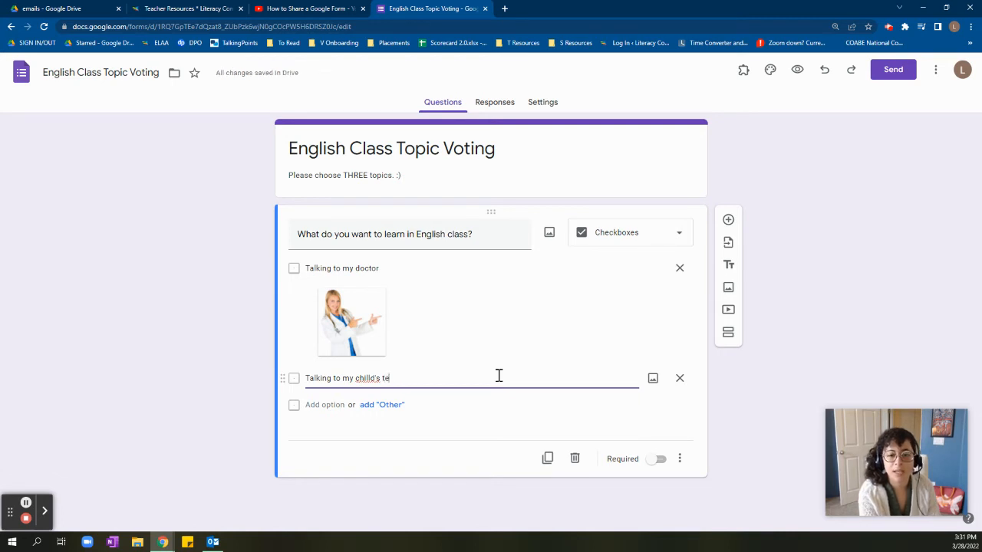
text(teacher)
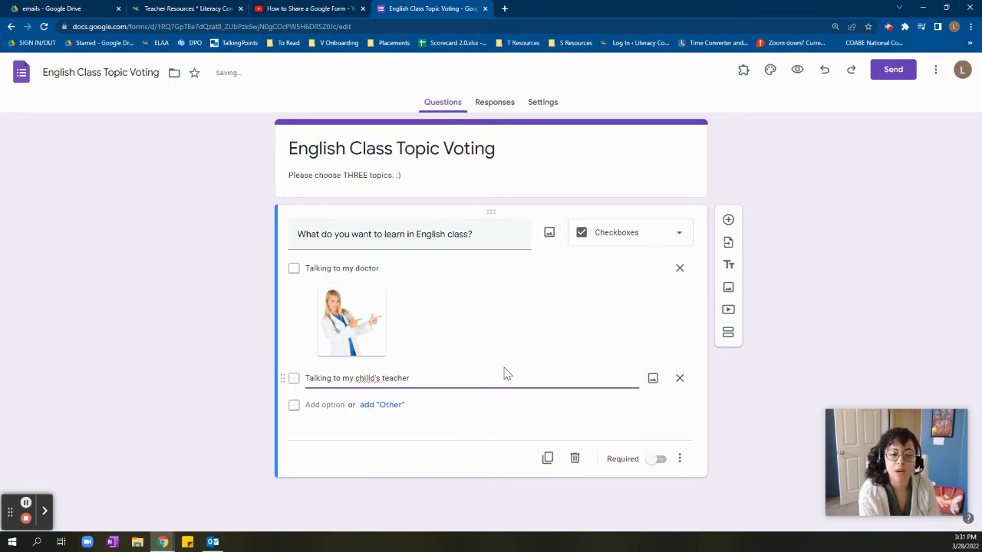
- Add a third answer option to the checkbox question, keeping its default text "Option 3"
key(Return)
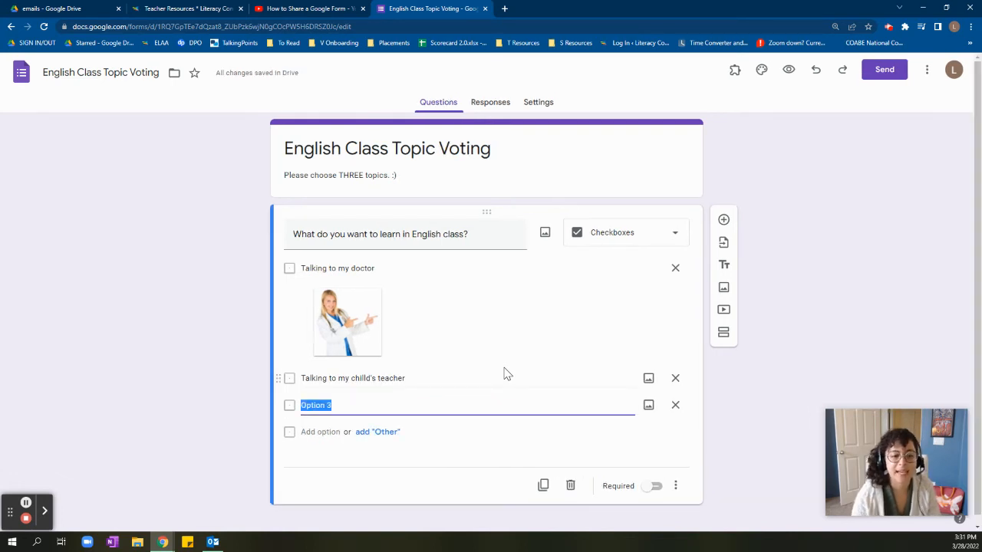
click(344, 415)
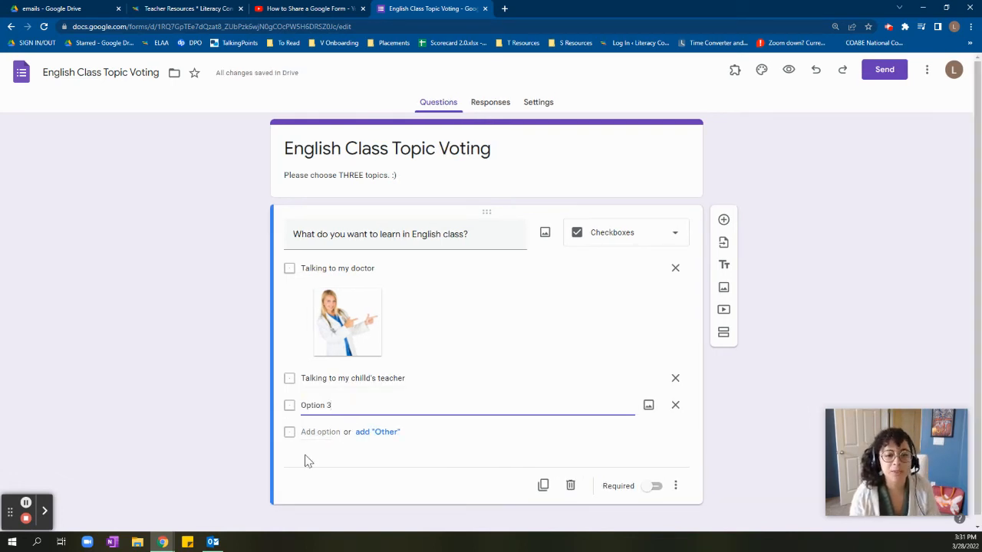
click(789, 329)
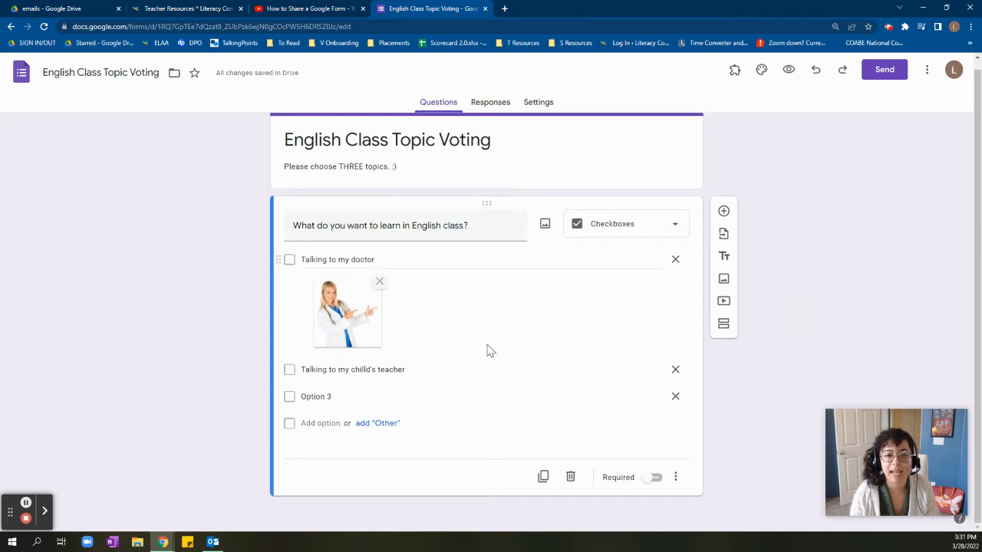
- Add a blank question below the checkbox question, delete it again, and try the checkbox question's Required setting
click(723, 214)
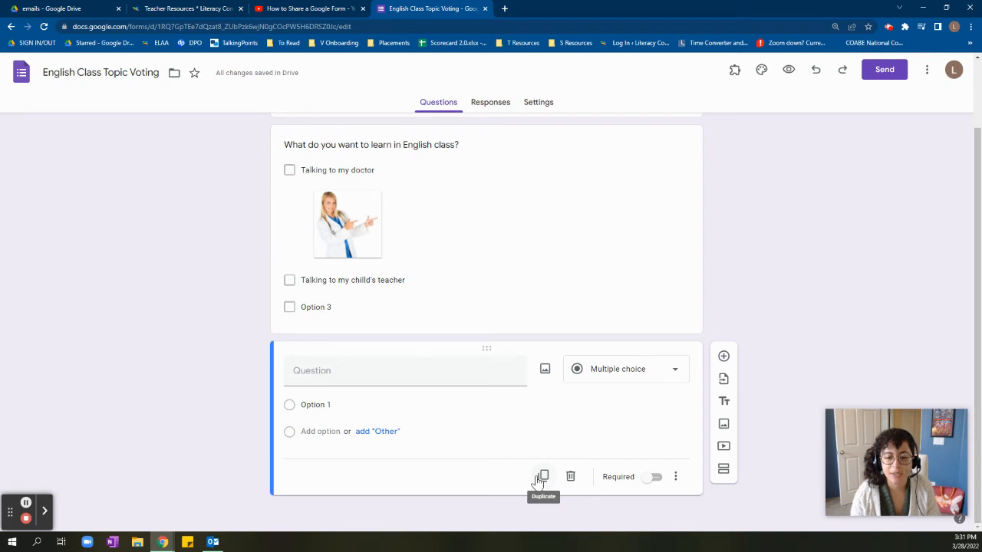
click(572, 481)
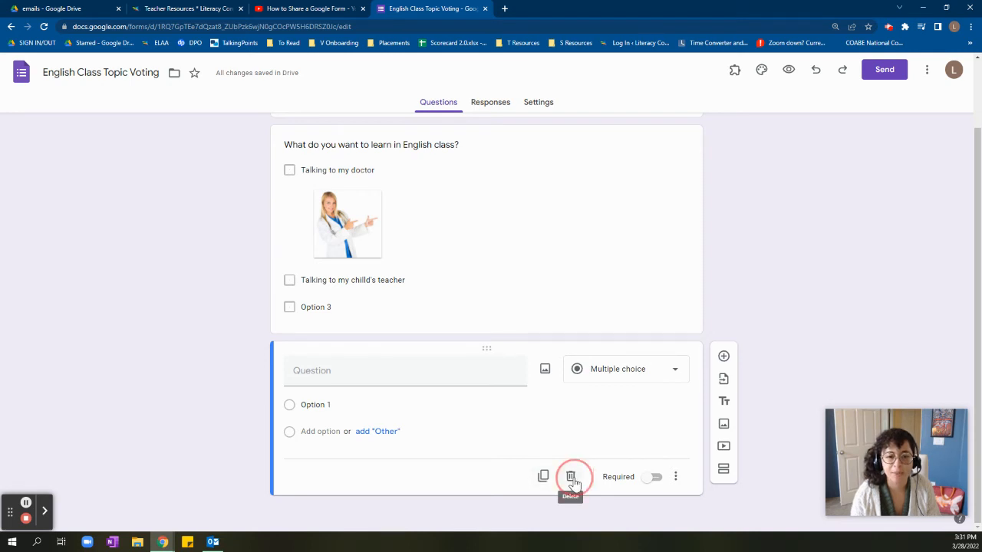
click(655, 484)
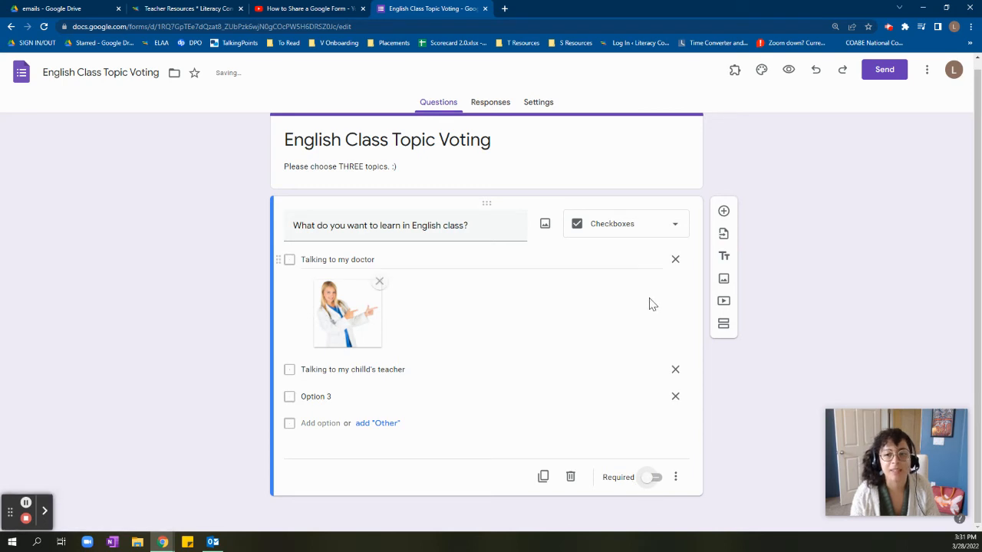
- Add a title and description block below the question and delete it, and open and close the image insertion dialog
click(723, 257)
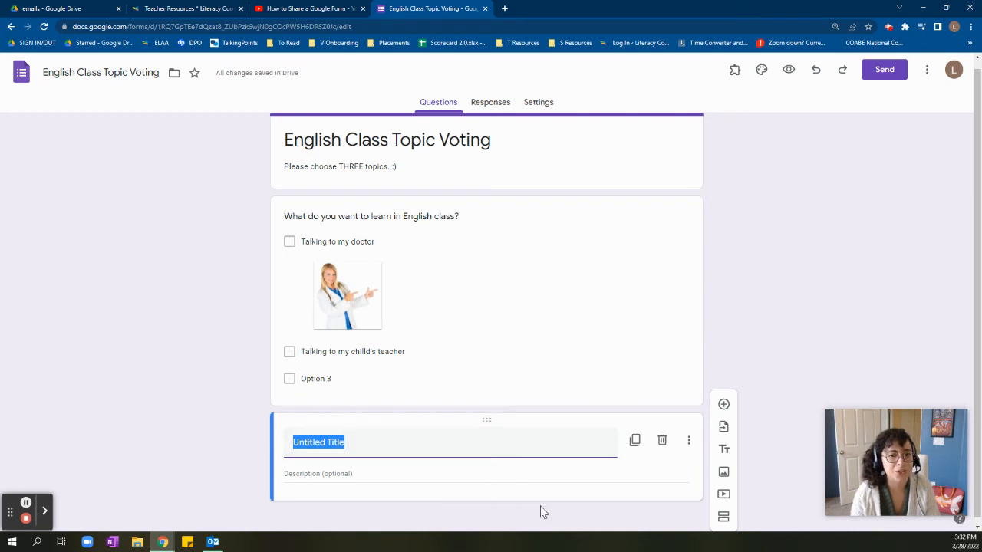
click(662, 442)
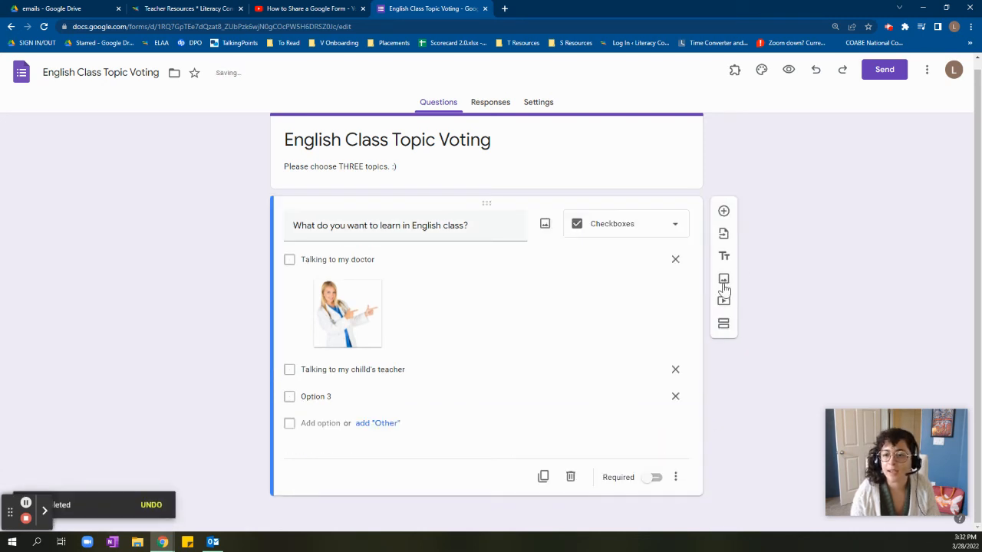
click(725, 286)
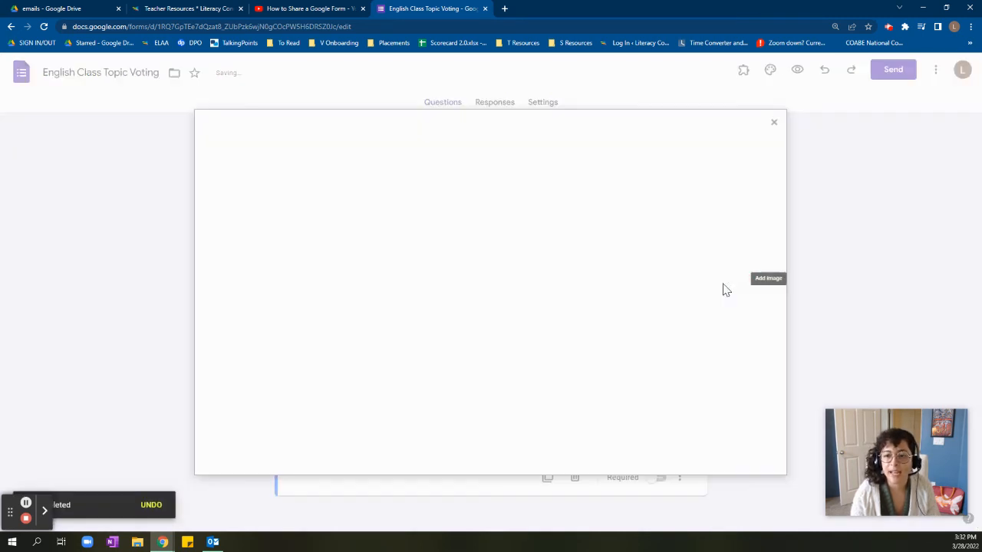
click(765, 130)
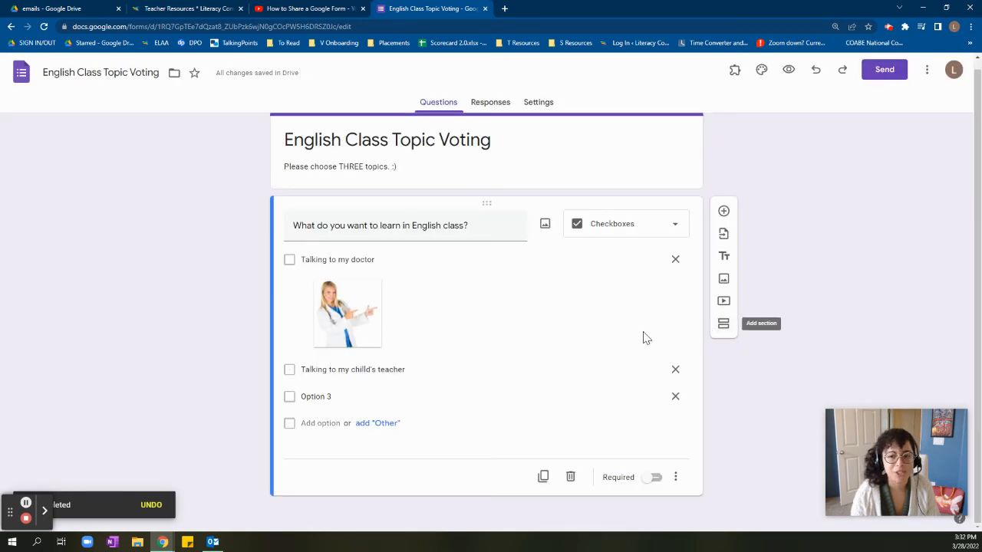
scroll(568, 403, up, 1)
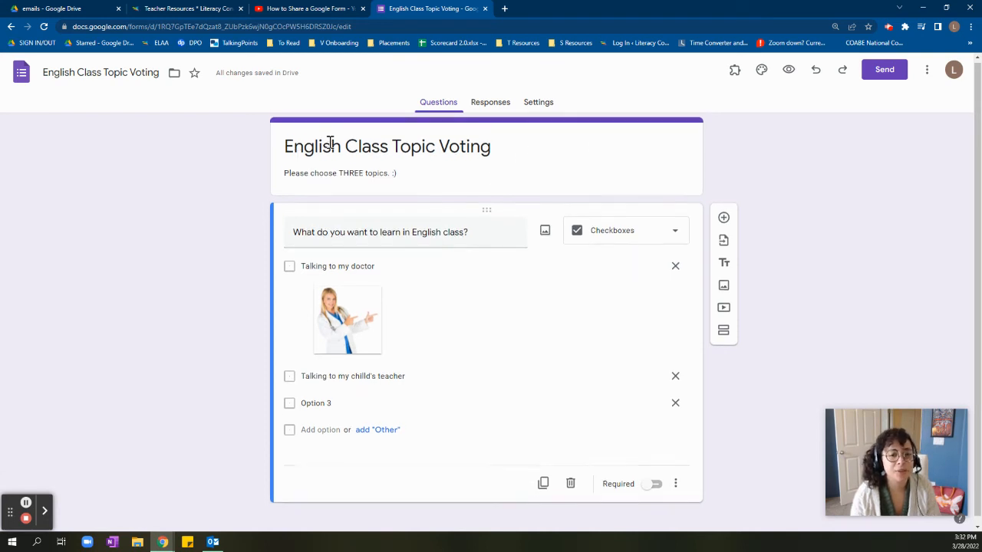
scroll(353, 169, down, 1)
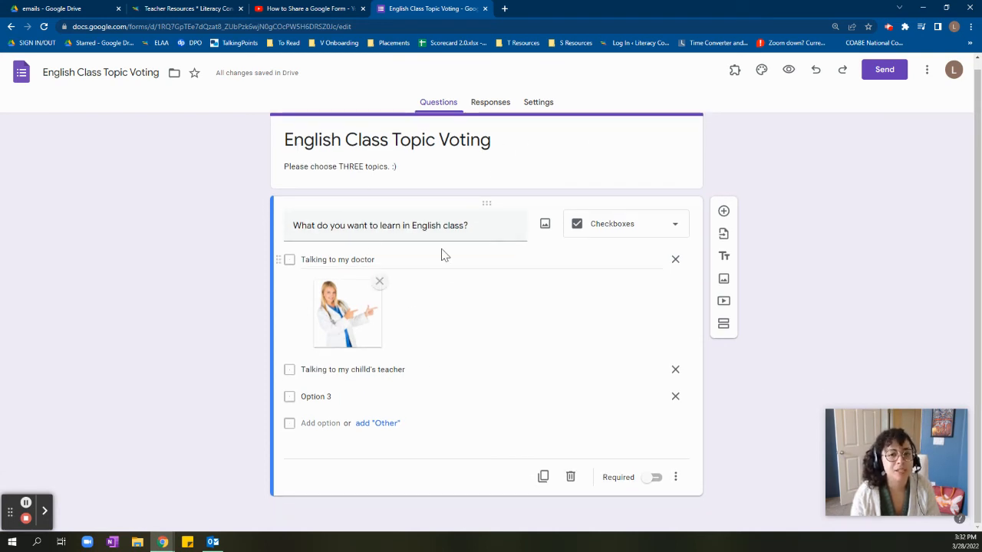
- In the form's response settings, turn off the restriction to users in Literacy Connects and its trusted organizations
click(531, 109)
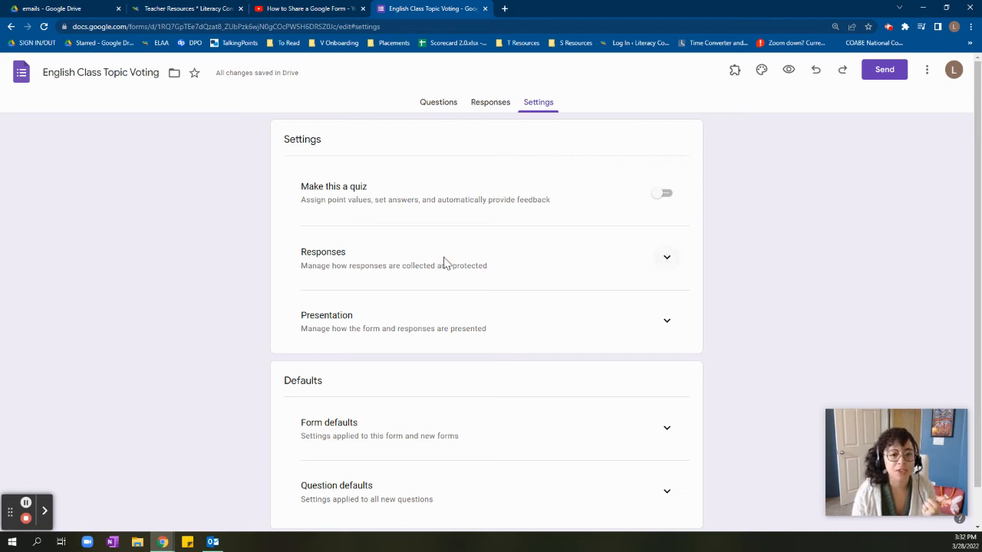
click(666, 258)
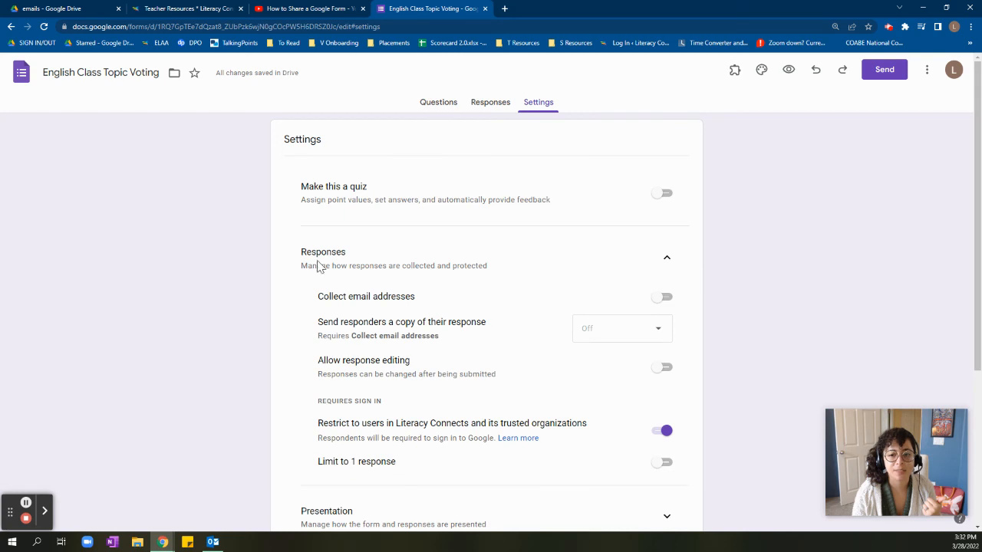
scroll(438, 355, down, 2)
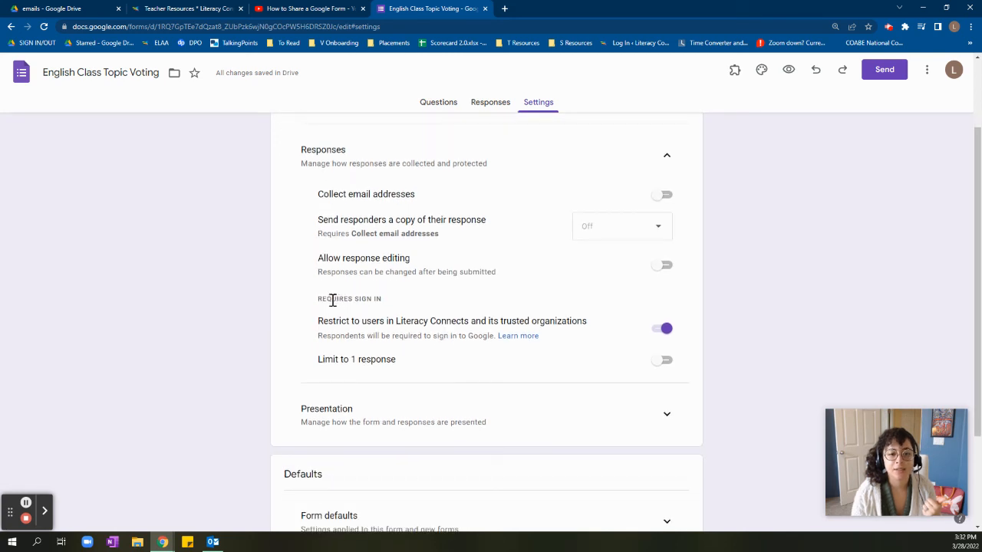
drag(319, 300, 405, 305)
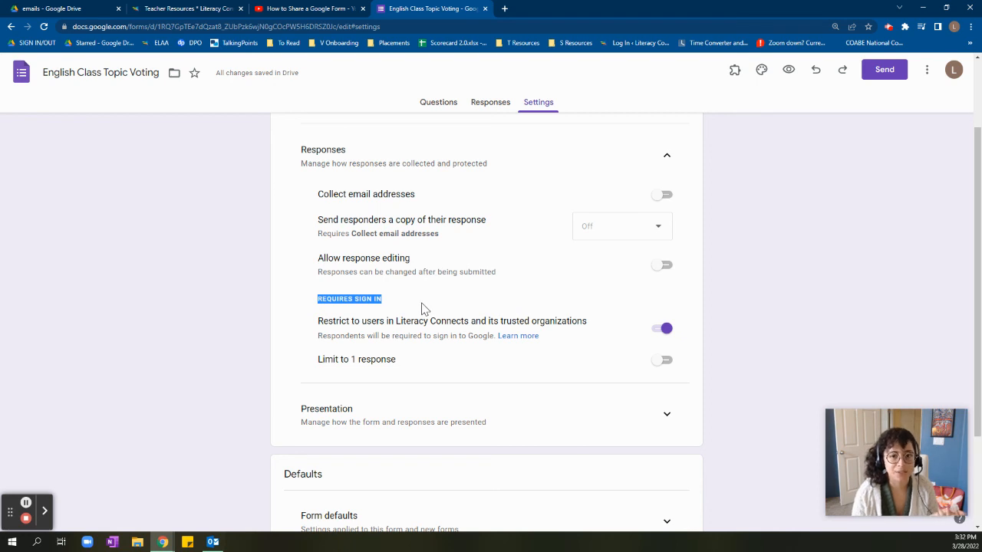
click(424, 309)
click(665, 329)
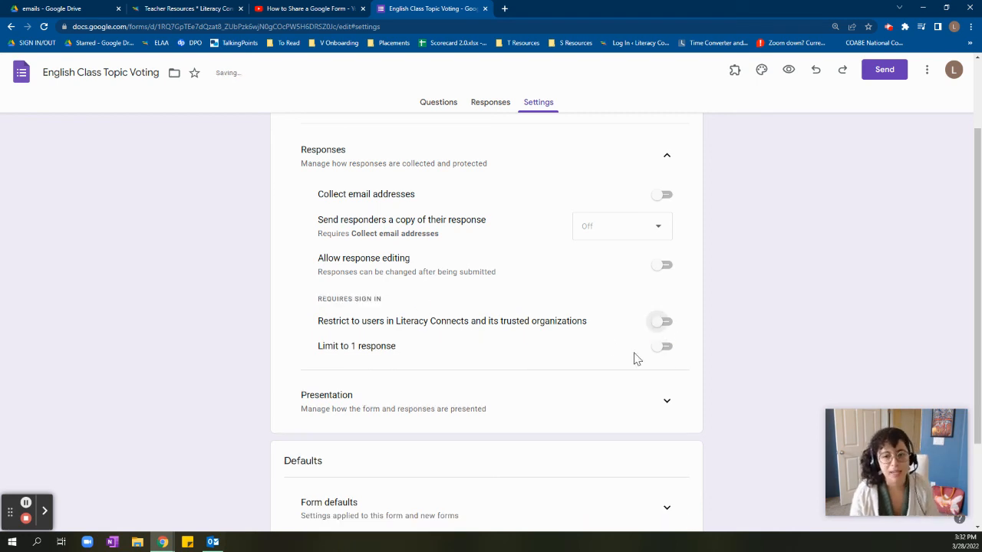
scroll(606, 351, up, 2)
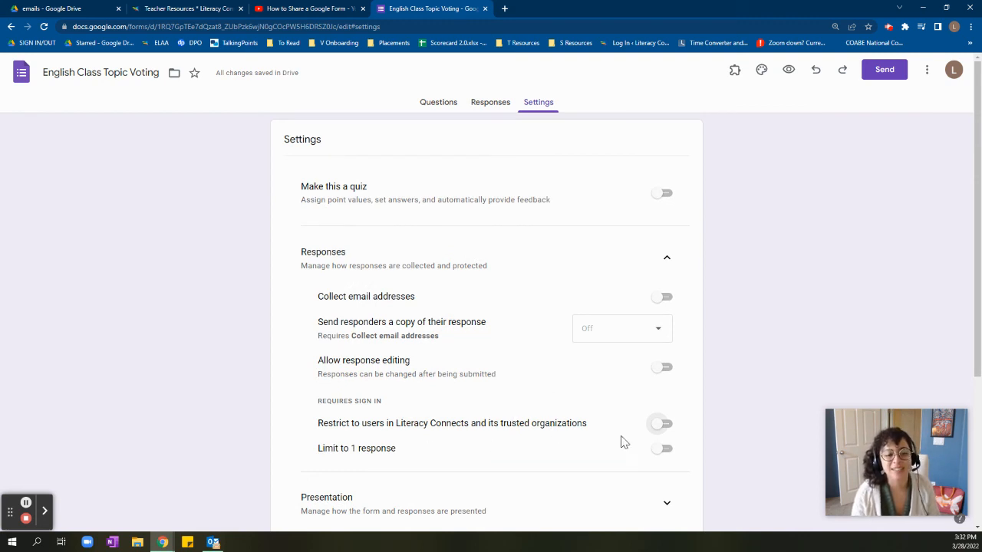
scroll(480, 419, down, 1)
scroll(478, 417, up, 1)
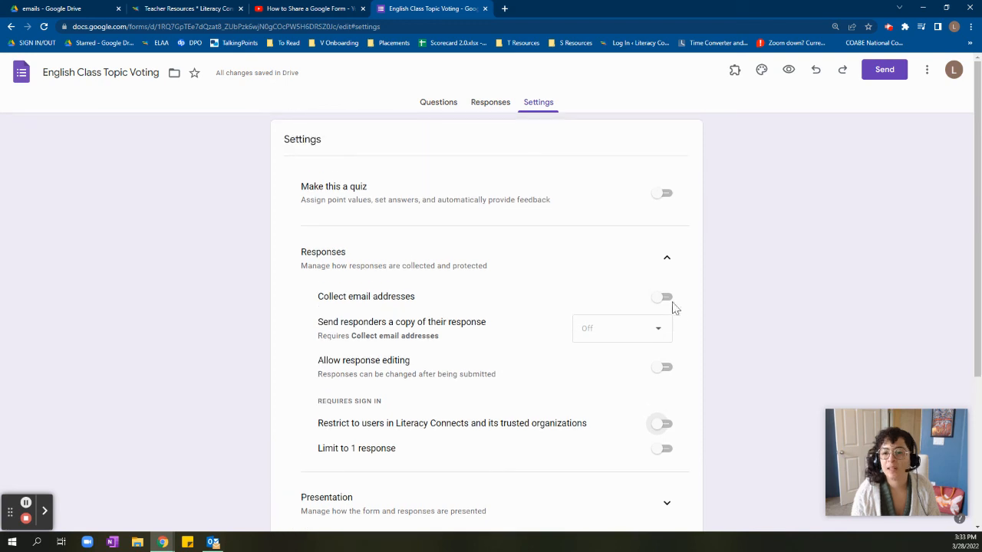
click(663, 259)
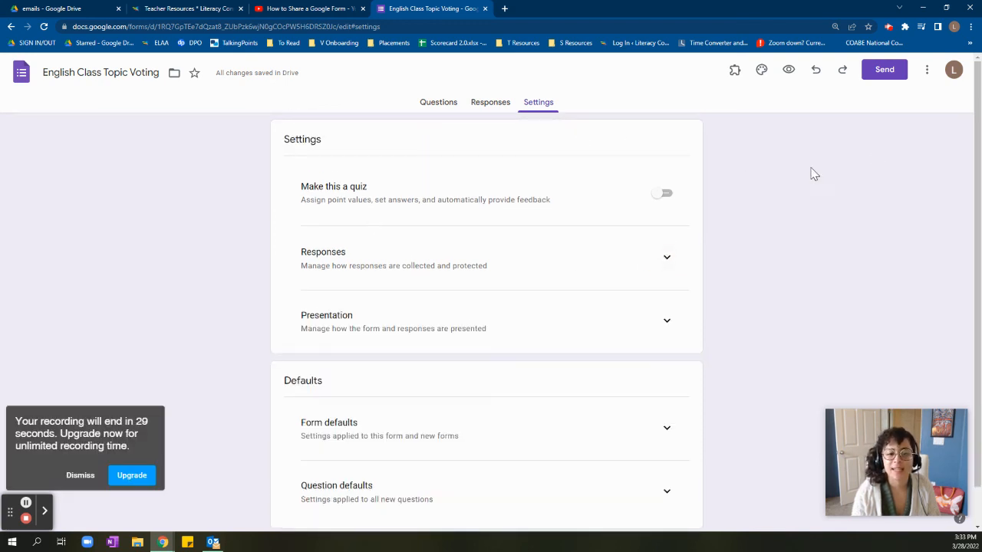
- Open the form's sending options, choose sharing by link, shorten the URL and copy it
click(883, 74)
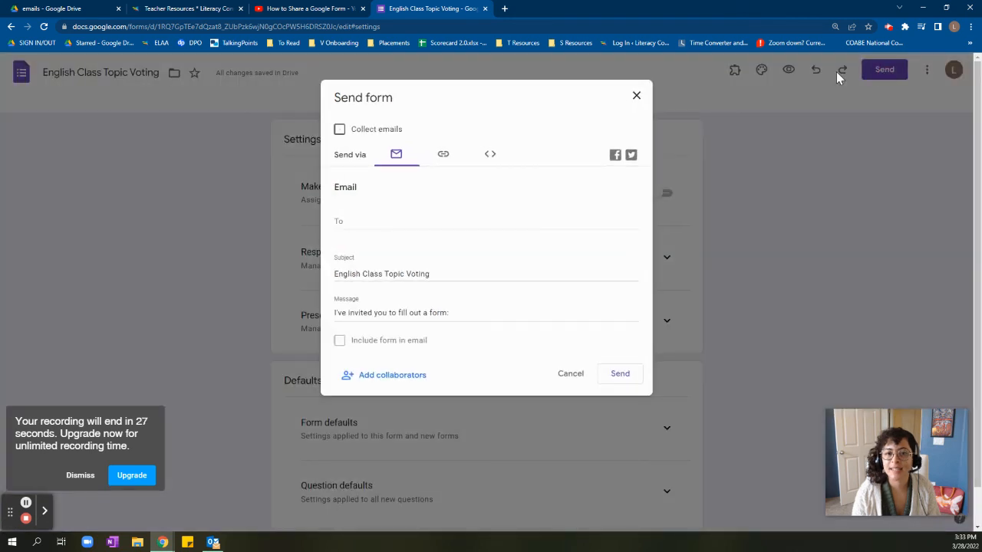
click(445, 155)
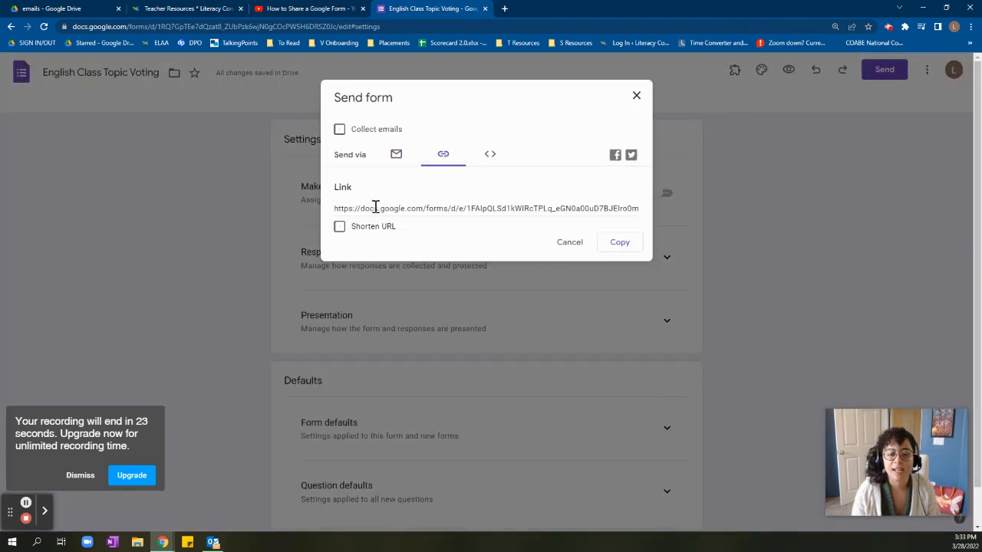
click(612, 241)
click(339, 227)
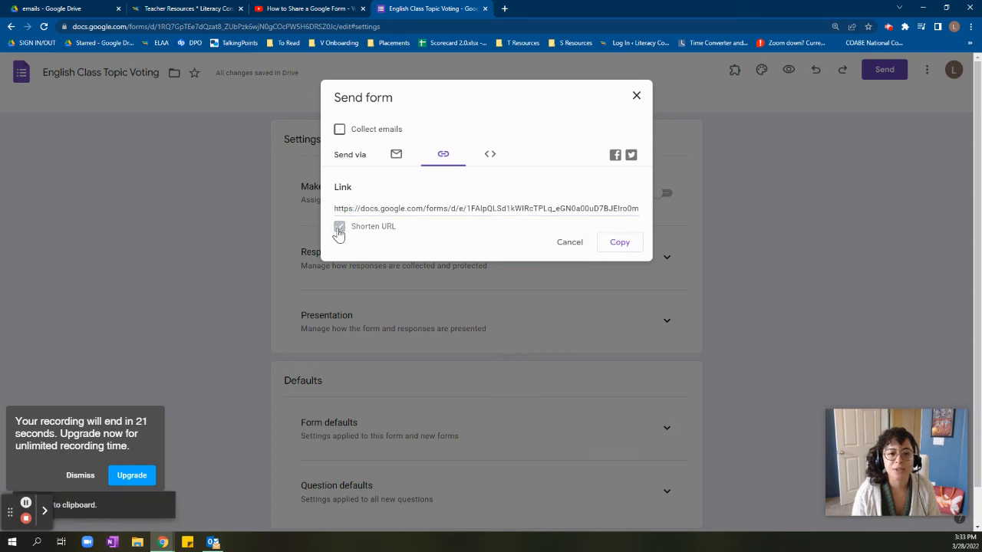
click(620, 244)
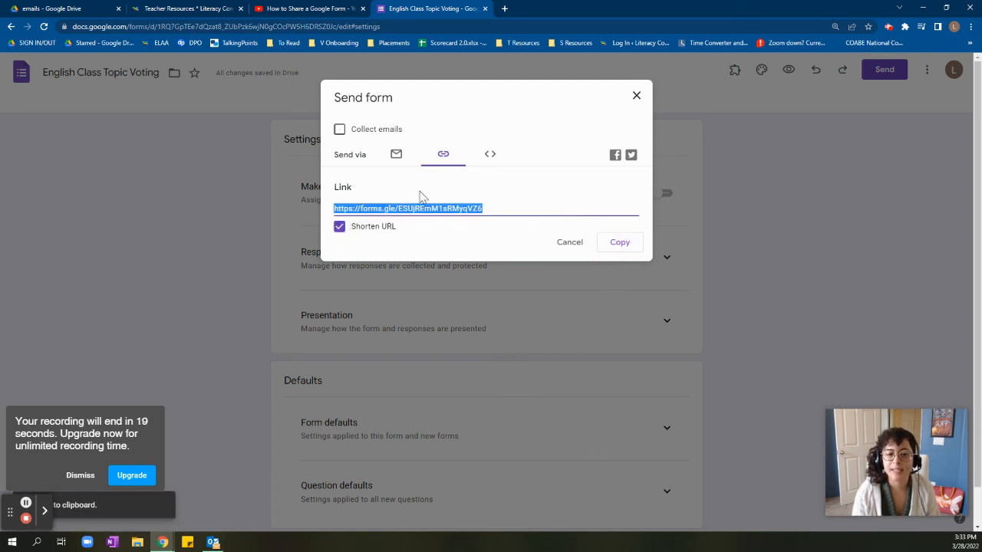